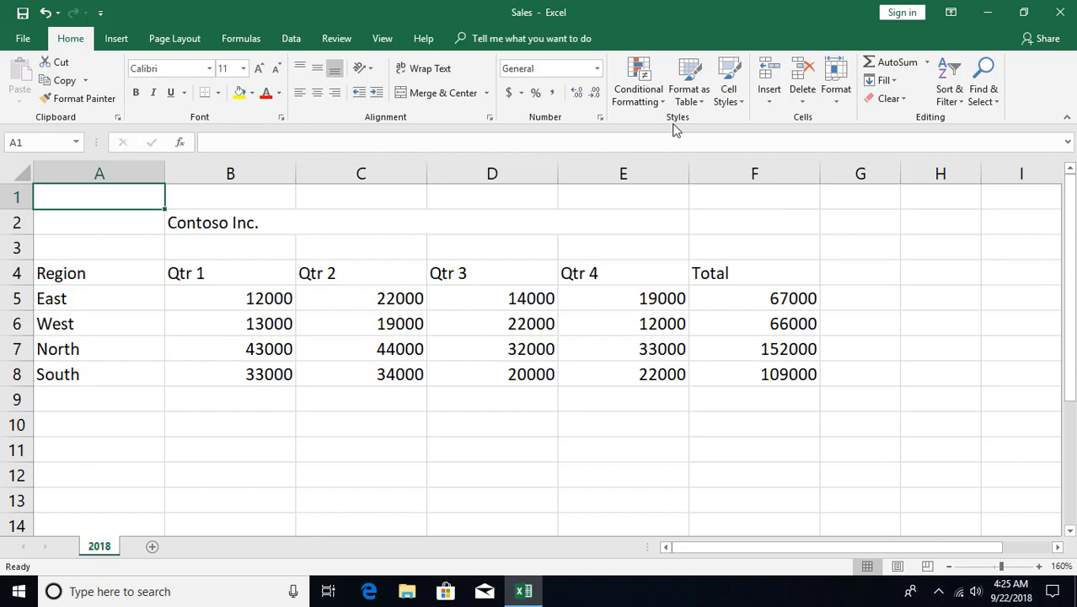
{"action": "left_click", "coordinate": [737, 102]}
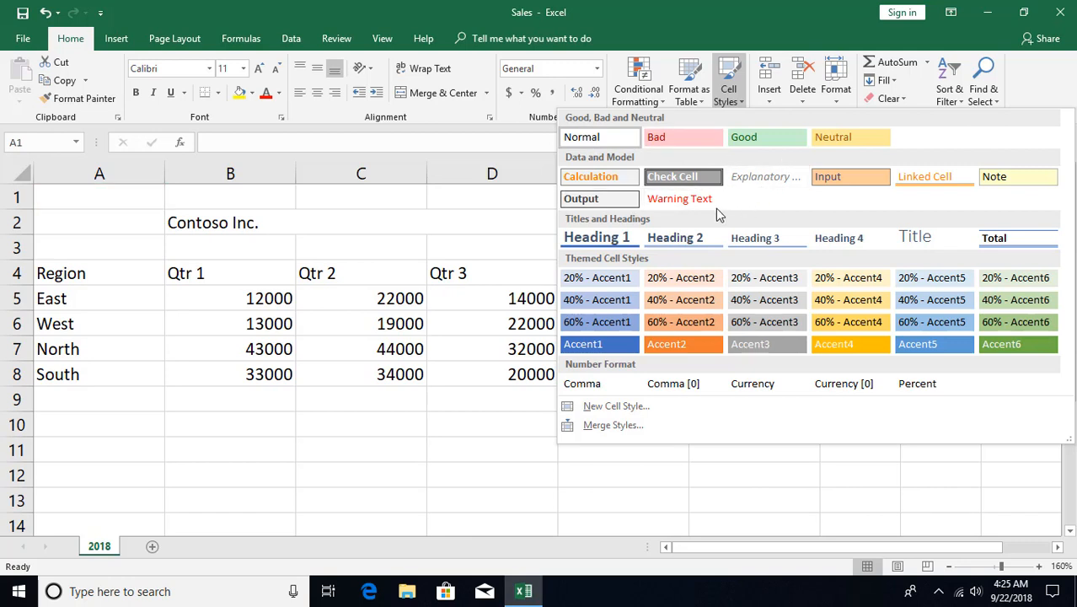
{"action": "left_click", "coordinate": [306, 313]}
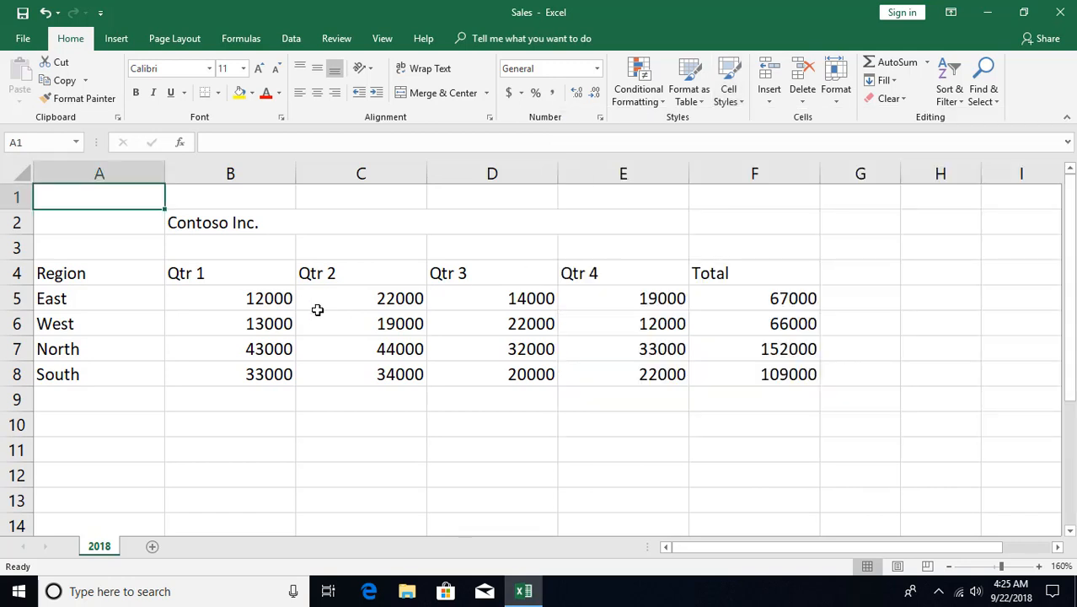
Apply the Heading 4 cell style to the region labels in A4:A8 and the header row A4:F4
{"action": "left_click_drag", "start_coordinate": [82, 278], "coordinate": [84, 379]}
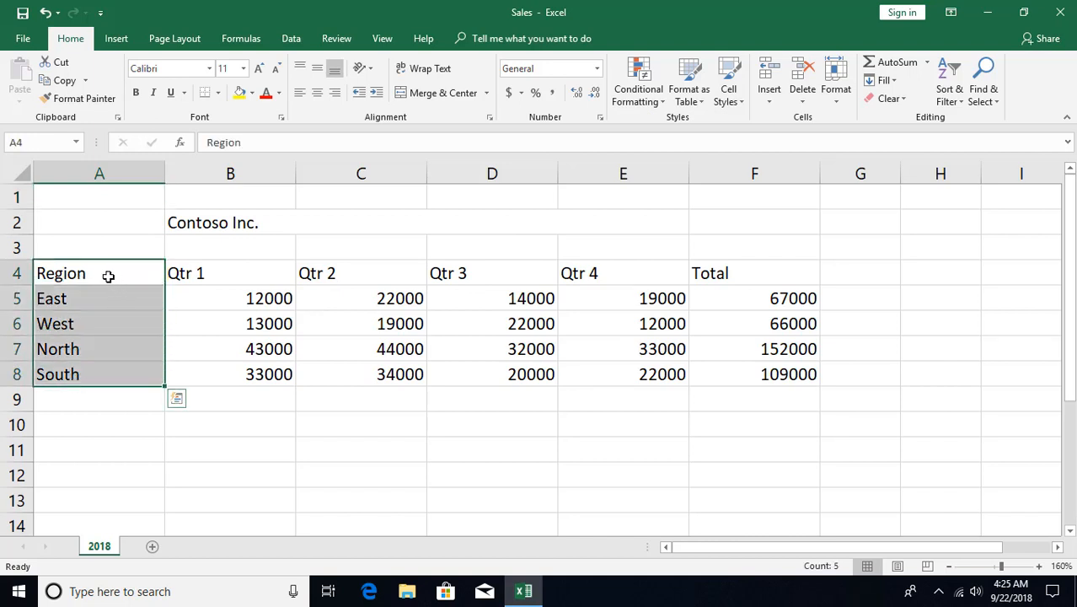
{"action": "left_click_drag", "start_coordinate": [108, 276], "coordinate": [678, 277], "text": "ctrl"}
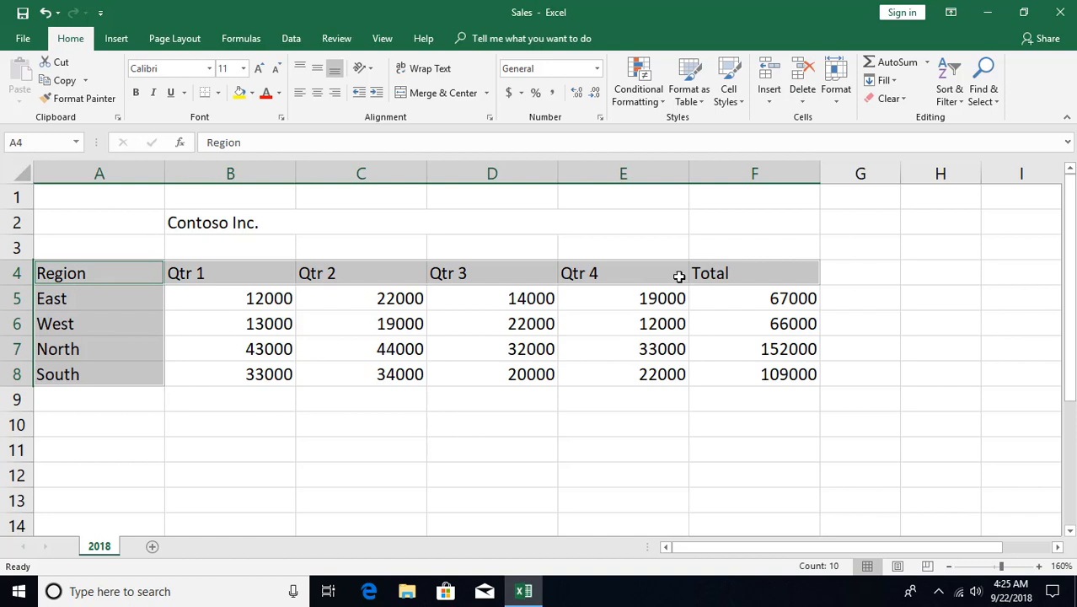
{"action": "left_click", "coordinate": [735, 99]}
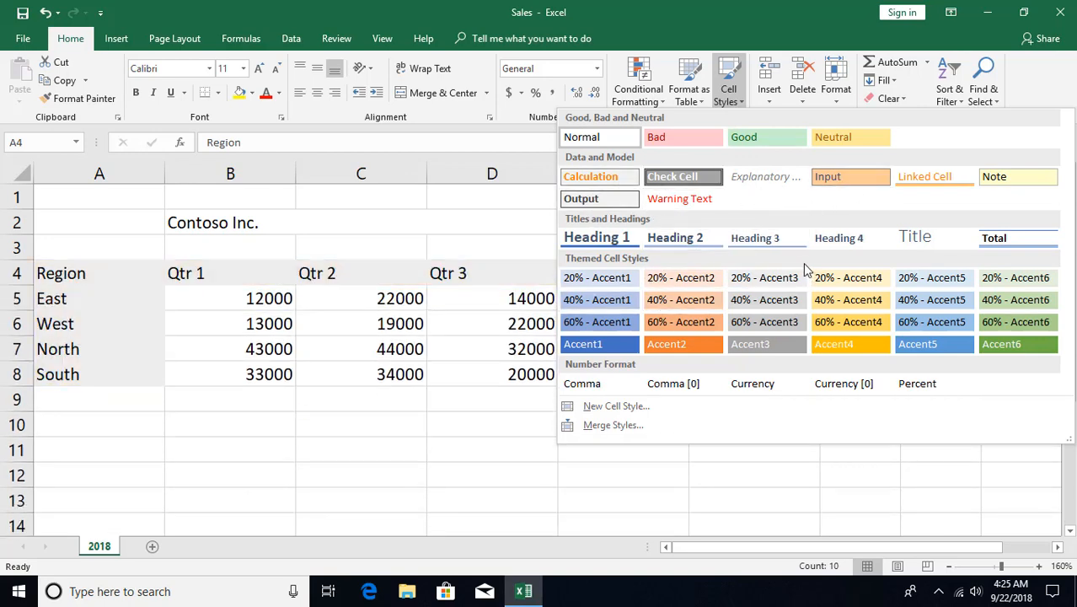
{"action": "left_click", "coordinate": [847, 238]}
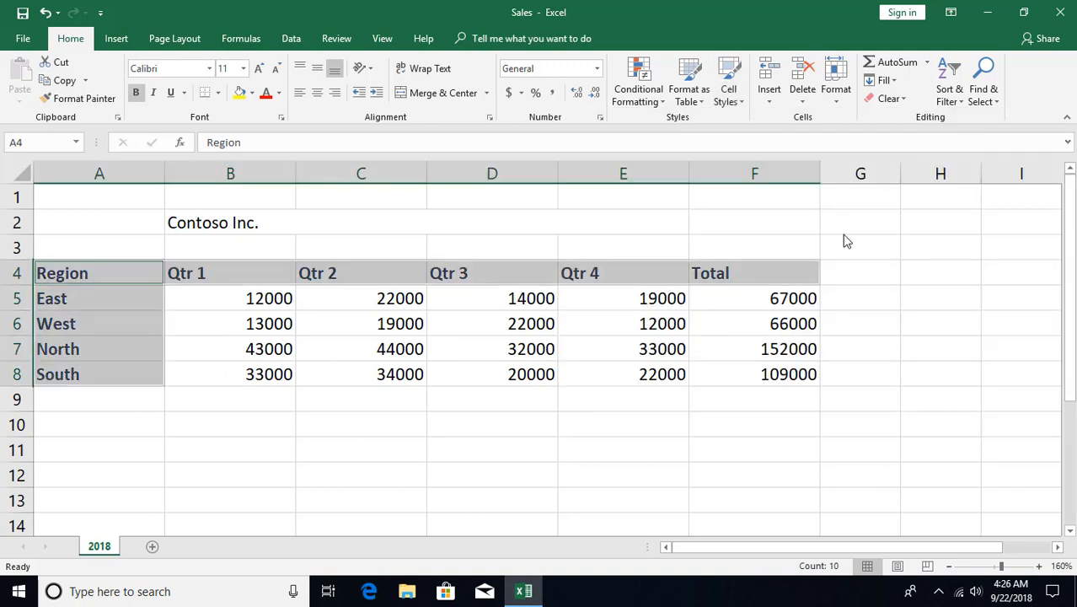
Apply the Currency cell style to the quarterly sales and total figures in B5:F8
{"action": "left_click", "coordinate": [284, 305]}
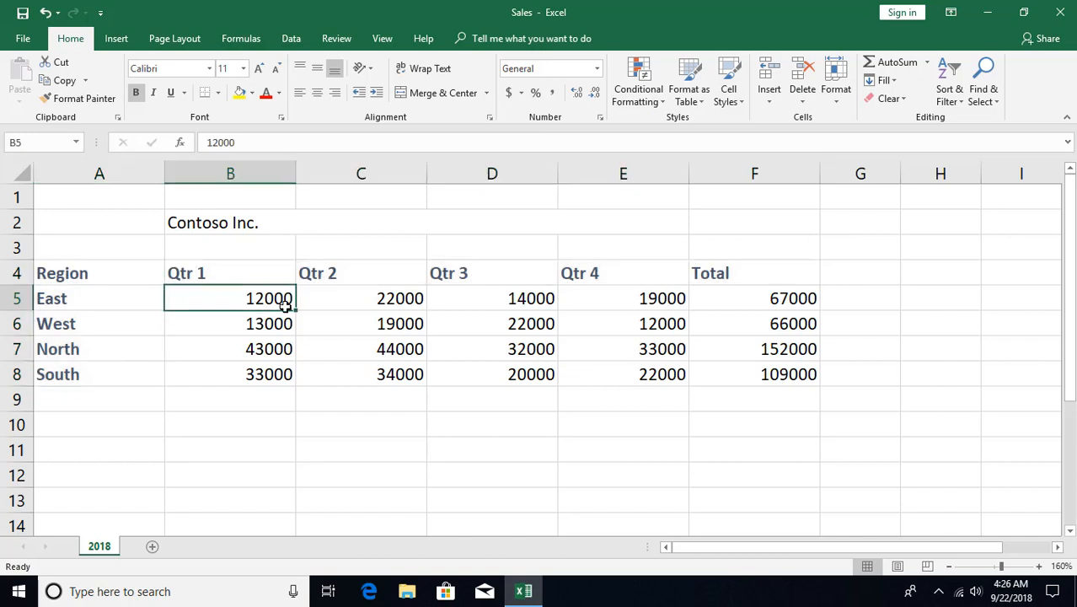
{"action": "left_click_drag", "start_coordinate": [285, 305], "coordinate": [752, 368]}
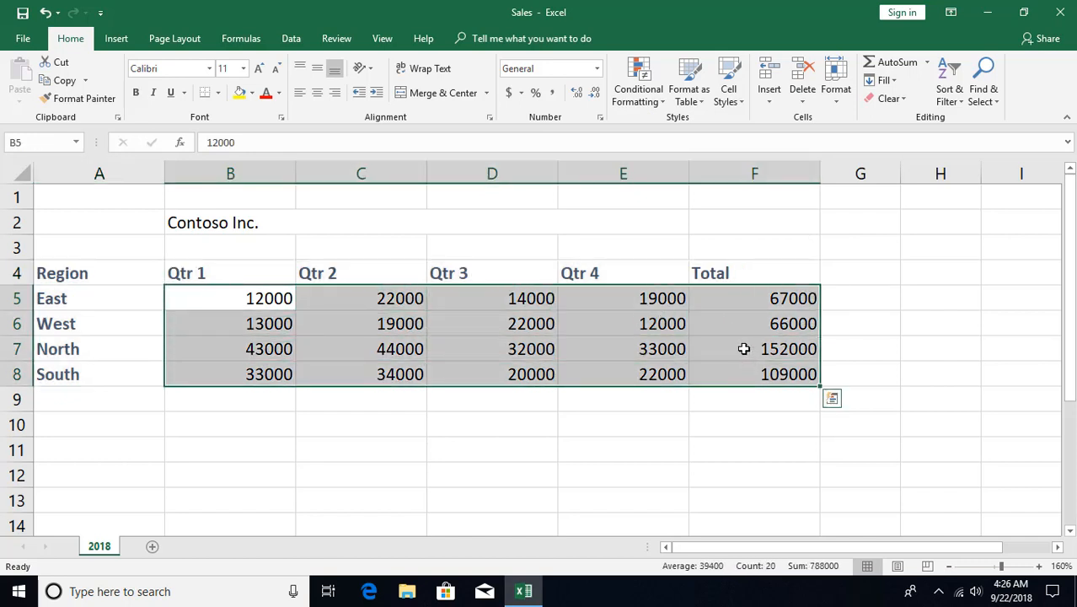
{"action": "left_click", "coordinate": [731, 98]}
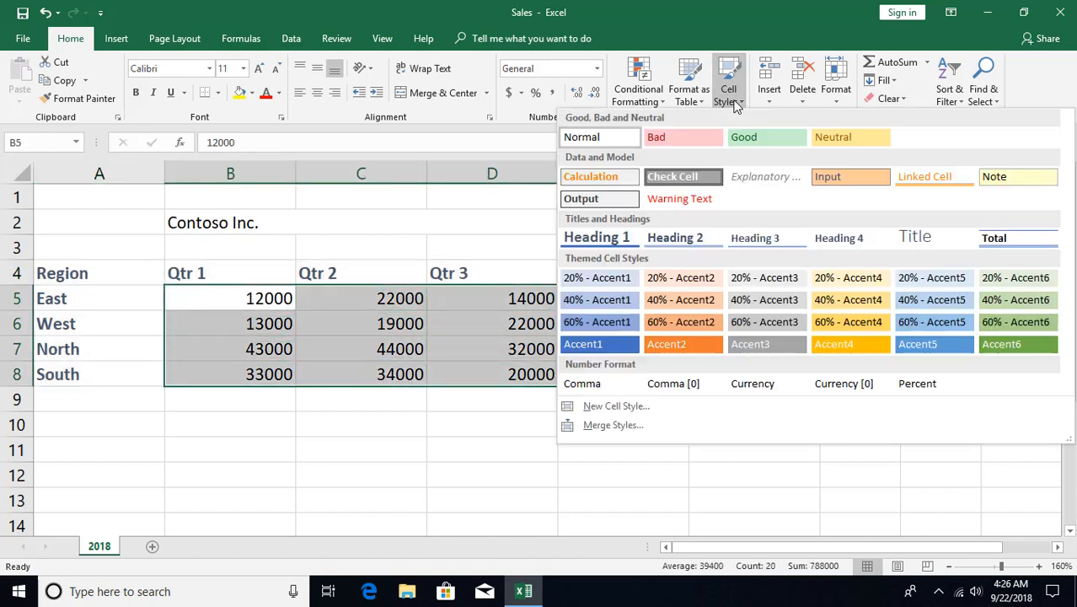
{"action": "left_click", "coordinate": [756, 381]}
{"action": "left_click", "coordinate": [570, 396]}
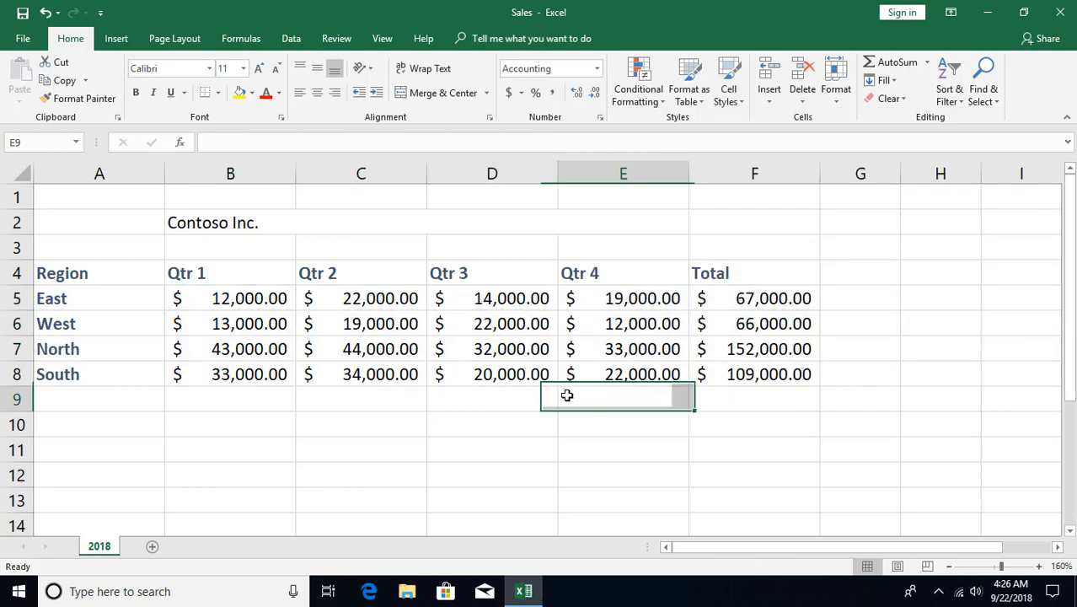
Apply the Title cell style to the merged Contoso Inc. cell B2
{"action": "left_click", "coordinate": [246, 224]}
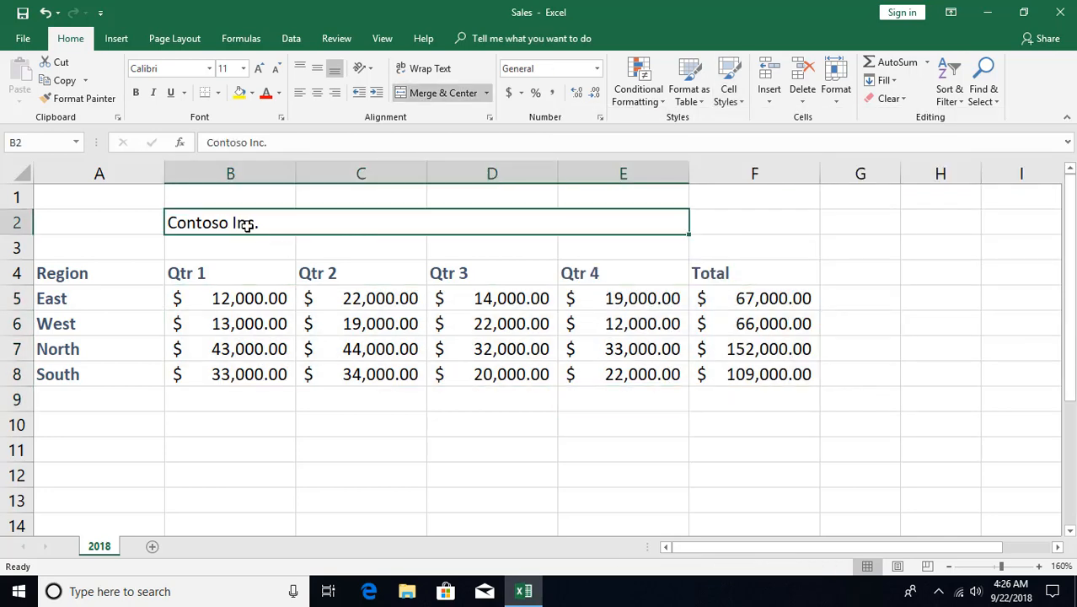
{"action": "left_click", "coordinate": [730, 94]}
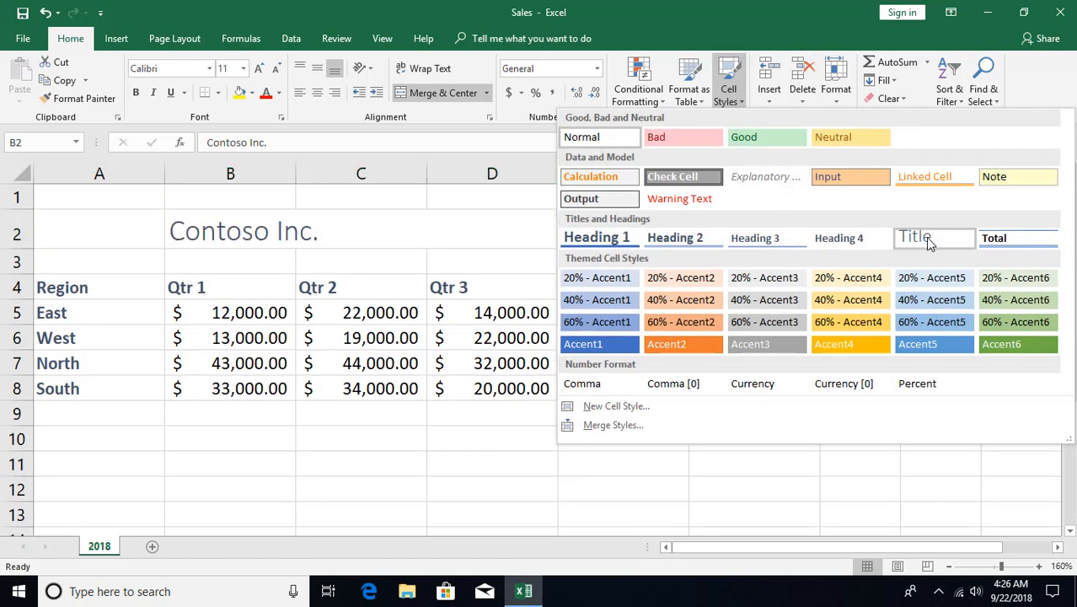
{"action": "left_click", "coordinate": [925, 236]}
{"action": "left_click", "coordinate": [534, 375]}
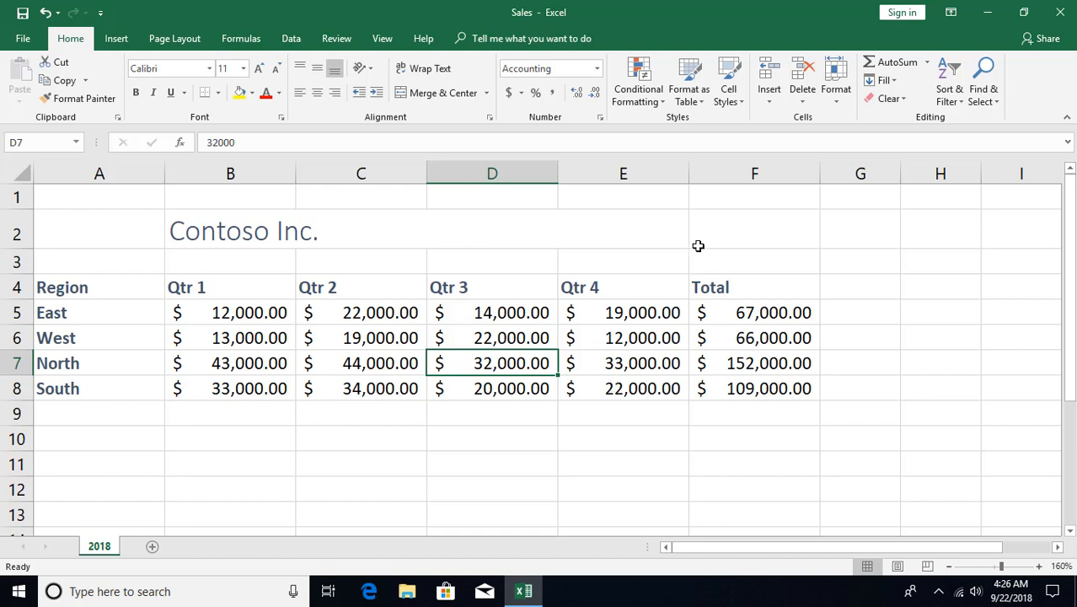
{"action": "left_click", "coordinate": [607, 240]}
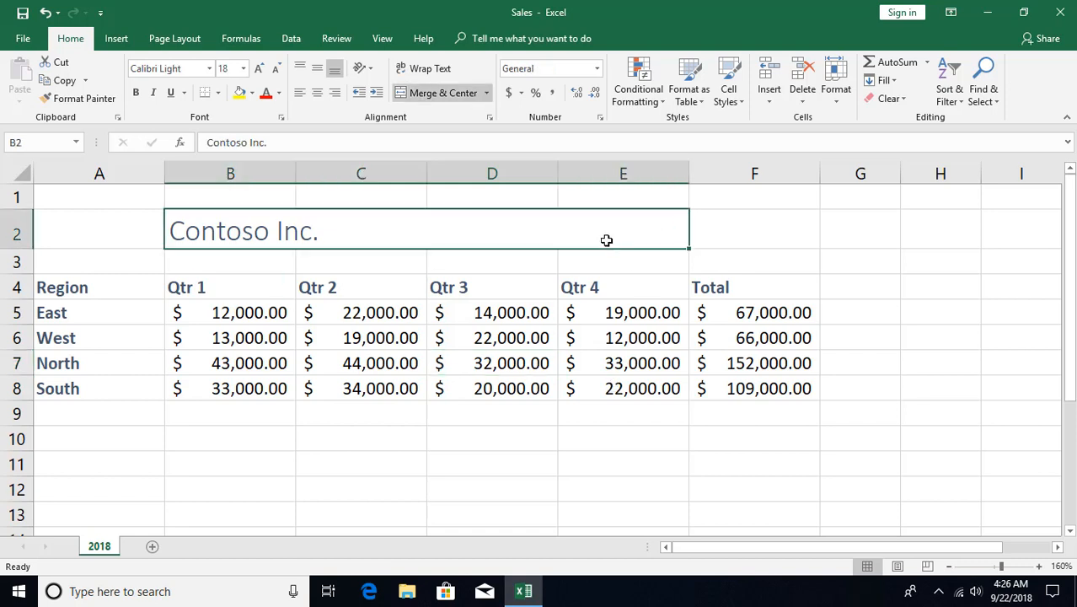
{"action": "left_click", "coordinate": [476, 289]}
{"action": "left_click", "coordinate": [474, 348]}
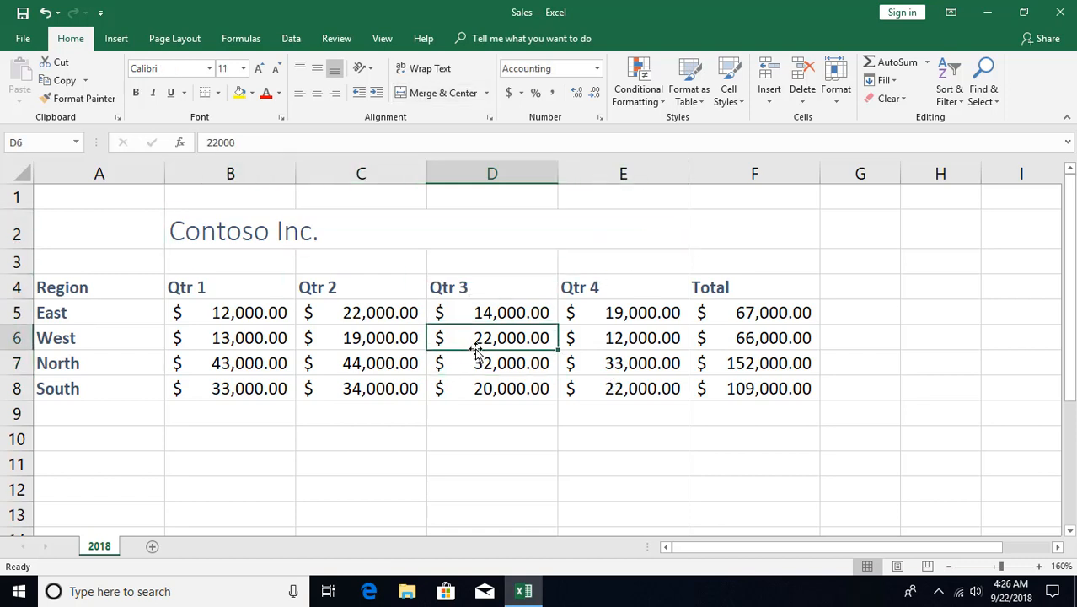
{"action": "left_click", "coordinate": [344, 333]}
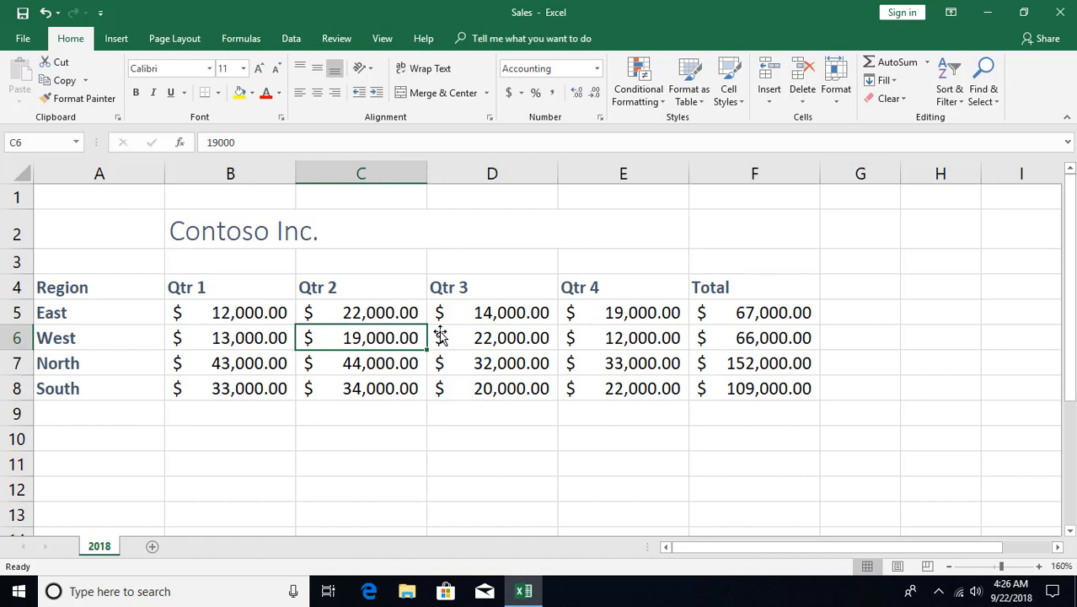
{"action": "left_click", "coordinate": [729, 99]}
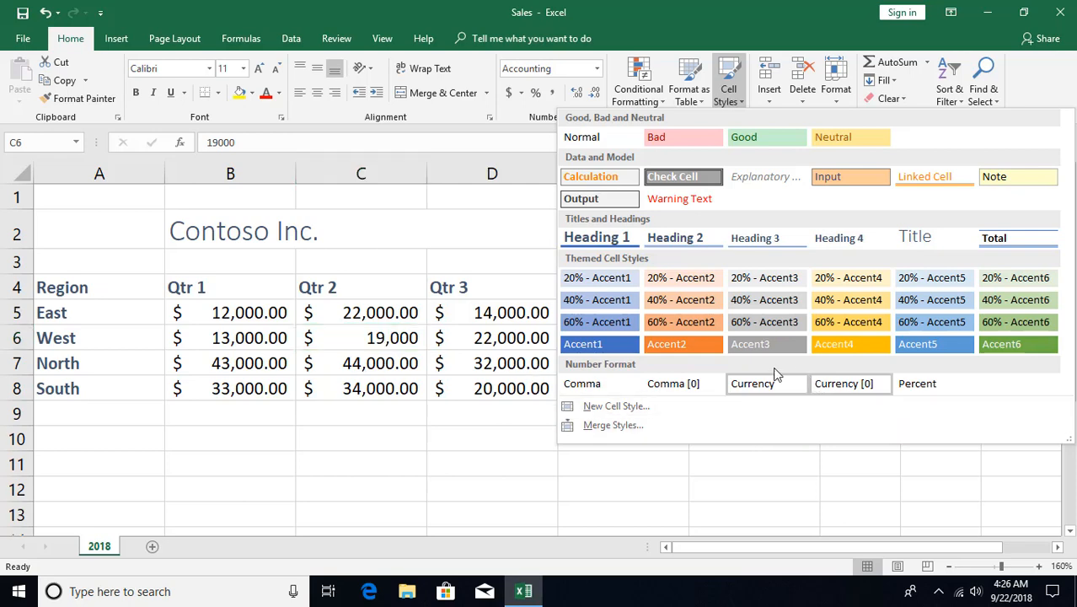
{"action": "left_click", "coordinate": [327, 291]}
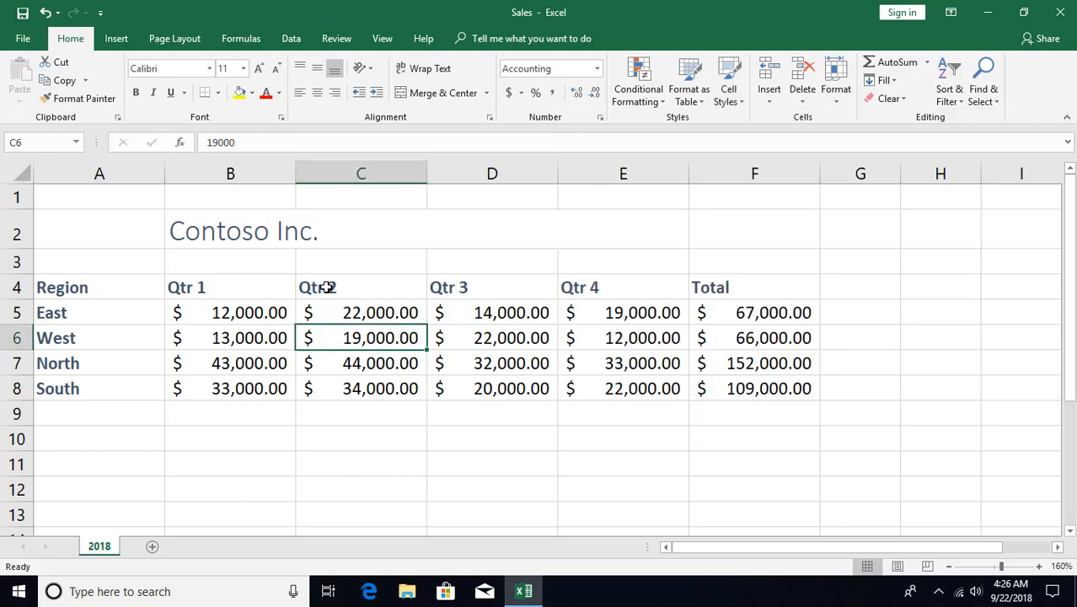
Modify the Heading 4 cell style to include a light blue-grey background fill
{"action": "left_click", "coordinate": [327, 290]}
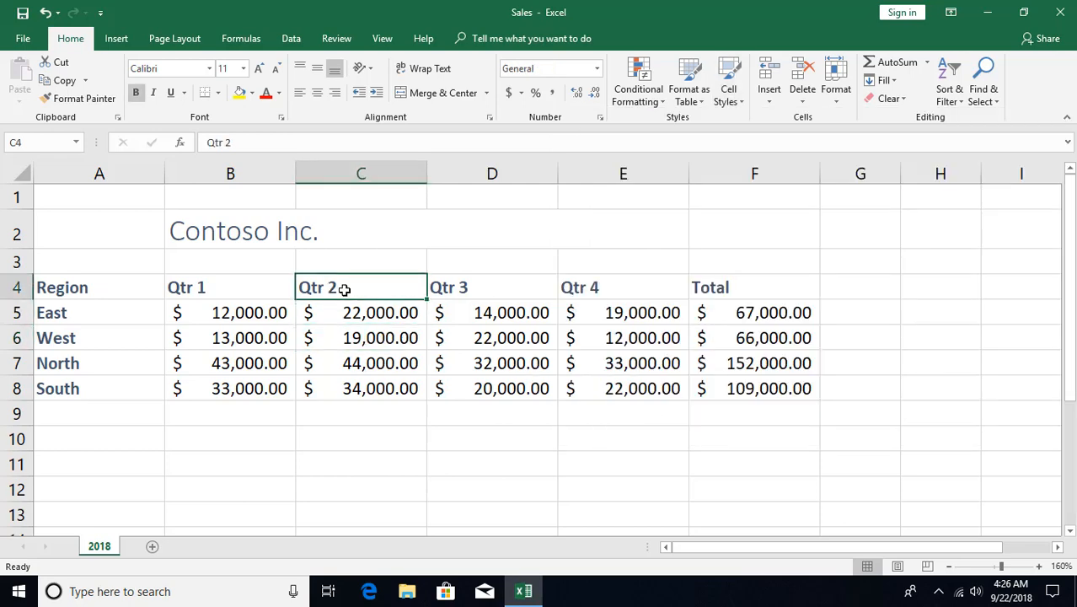
{"action": "left_click", "coordinate": [728, 91]}
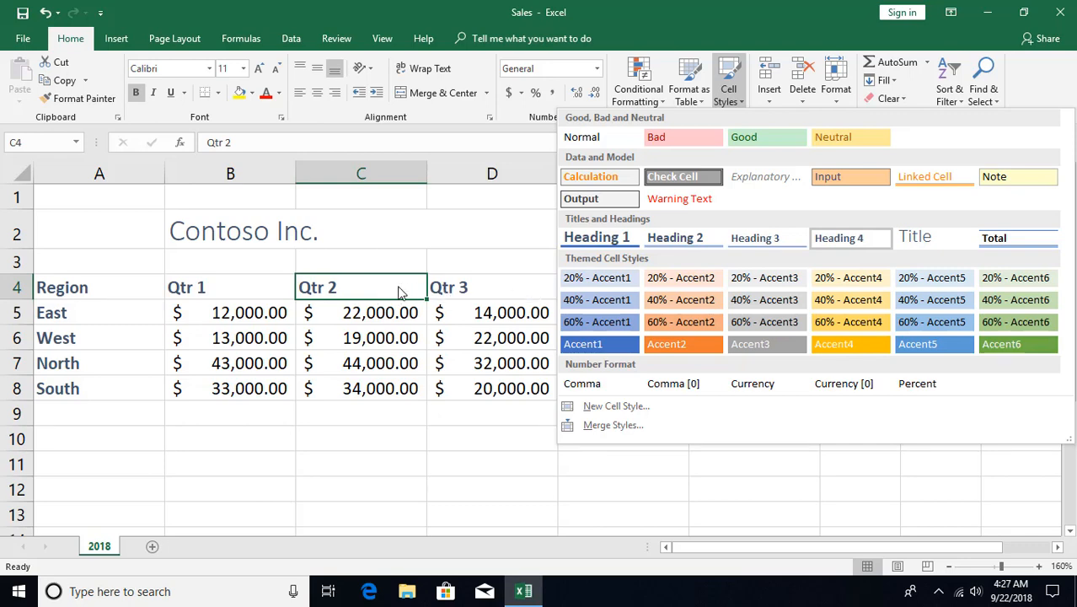
{"action": "right_click", "coordinate": [823, 242]}
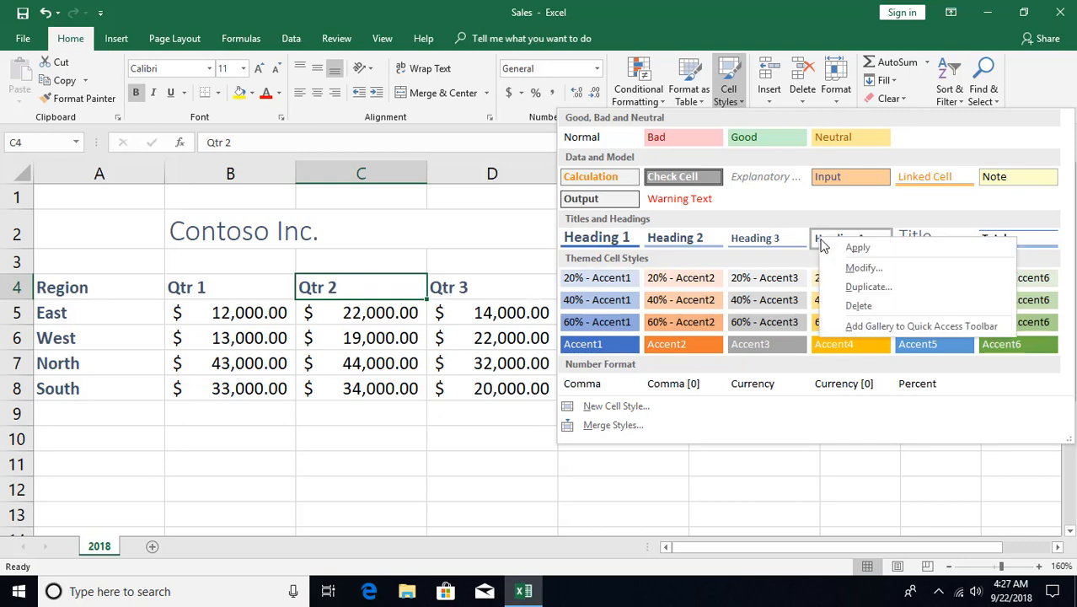
{"action": "left_click", "coordinate": [874, 269]}
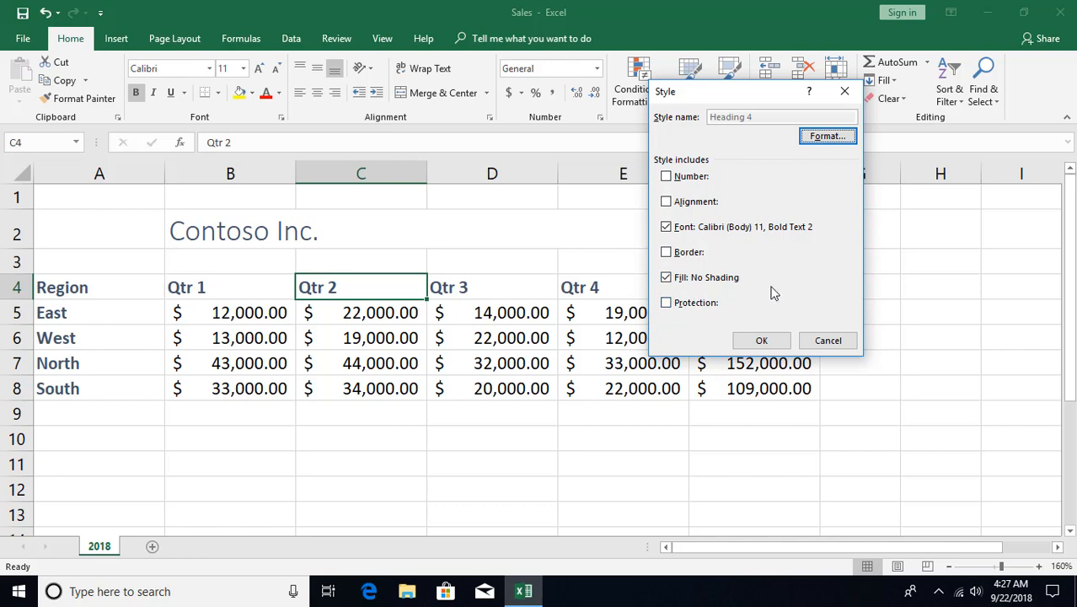
{"action": "left_click", "coordinate": [827, 137]}
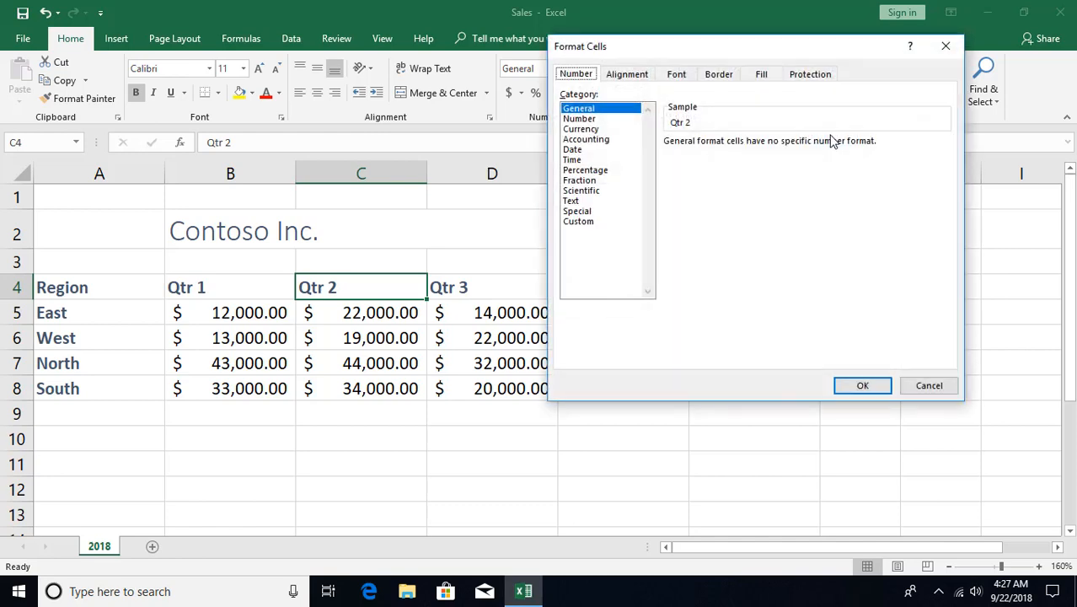
{"action": "left_click_drag", "start_coordinate": [776, 50], "coordinate": [786, 118]}
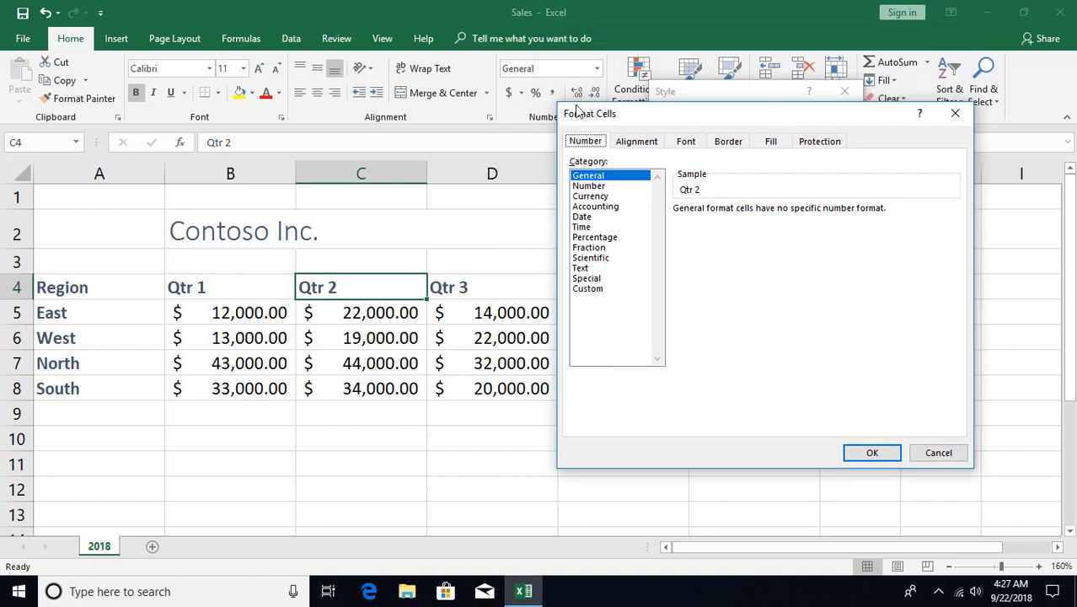
{"action": "left_click", "coordinate": [772, 141]}
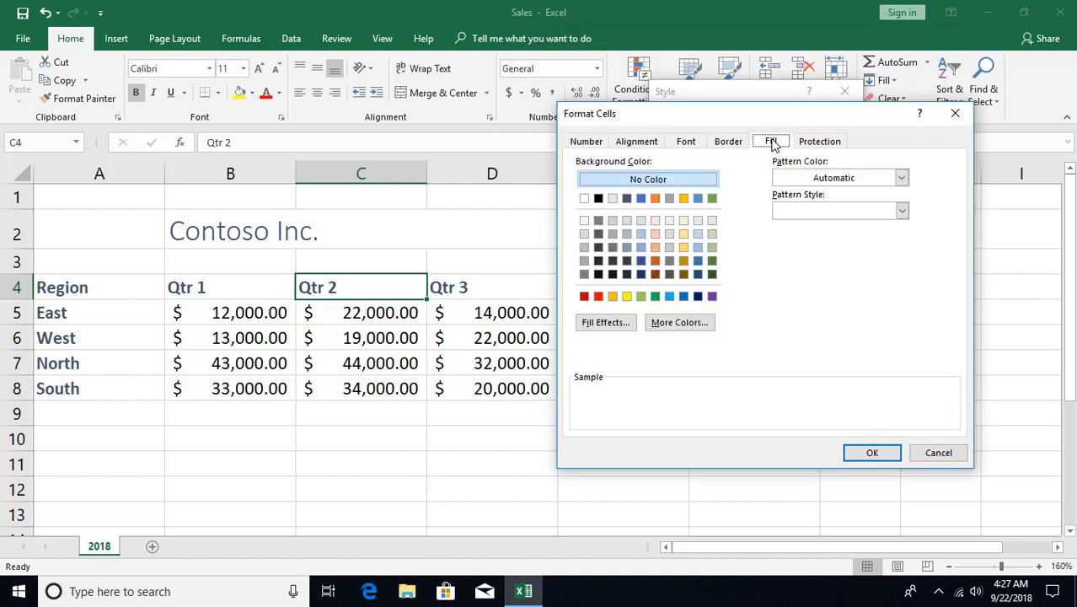
{"action": "left_click", "coordinate": [627, 220]}
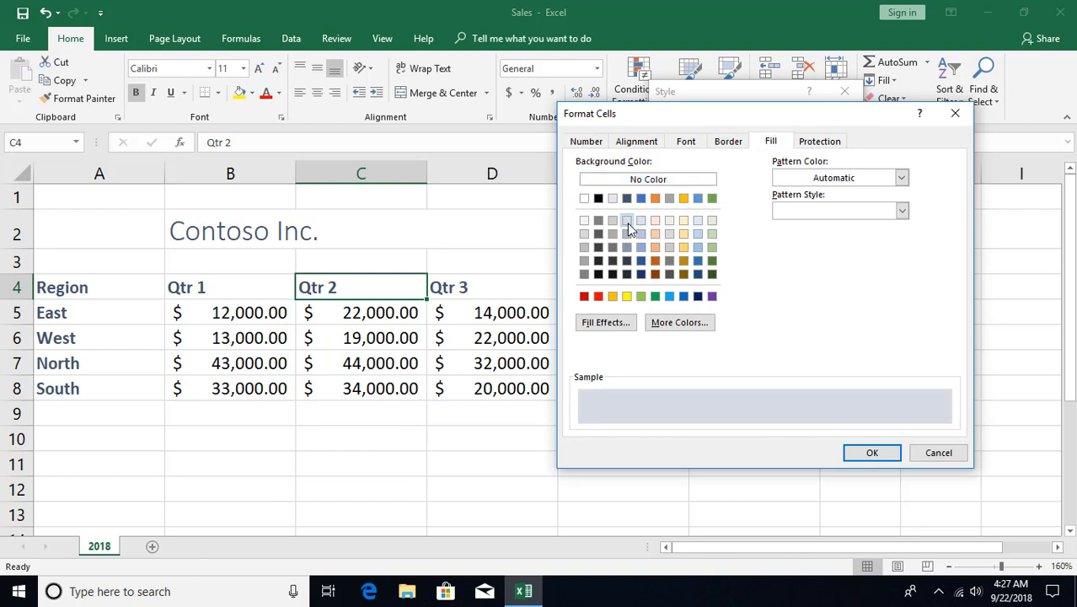
{"action": "left_click", "coordinate": [873, 453]}
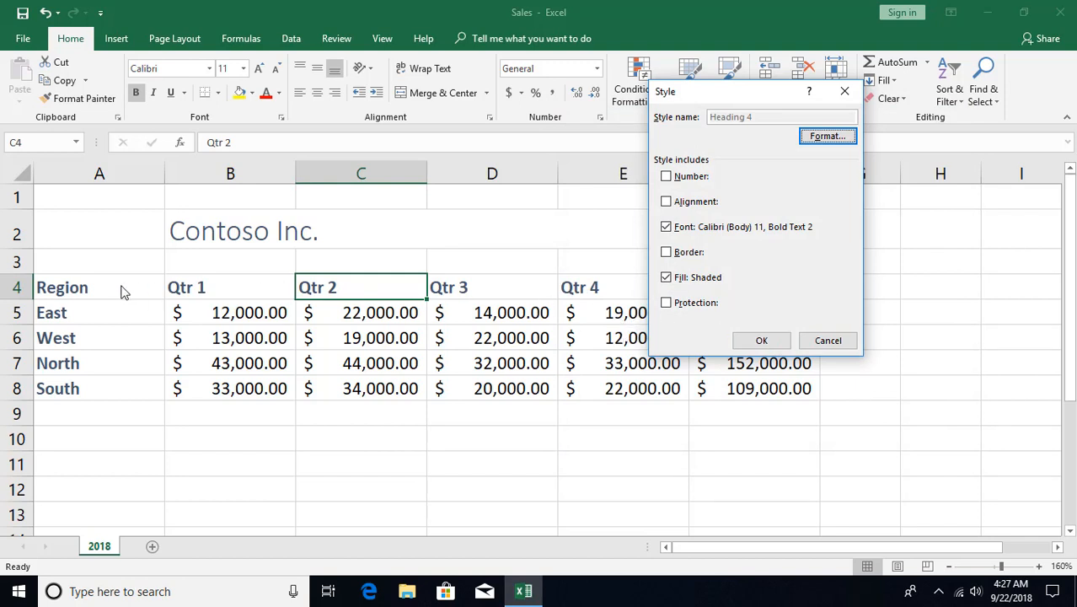
{"action": "left_click", "coordinate": [762, 341]}
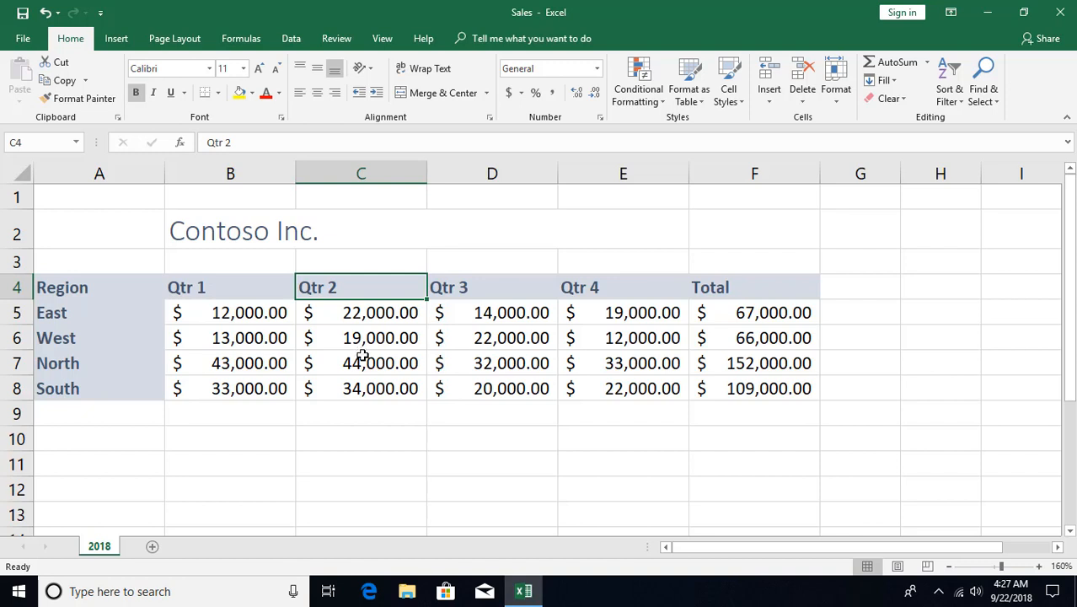
{"action": "left_click", "coordinate": [725, 99]}
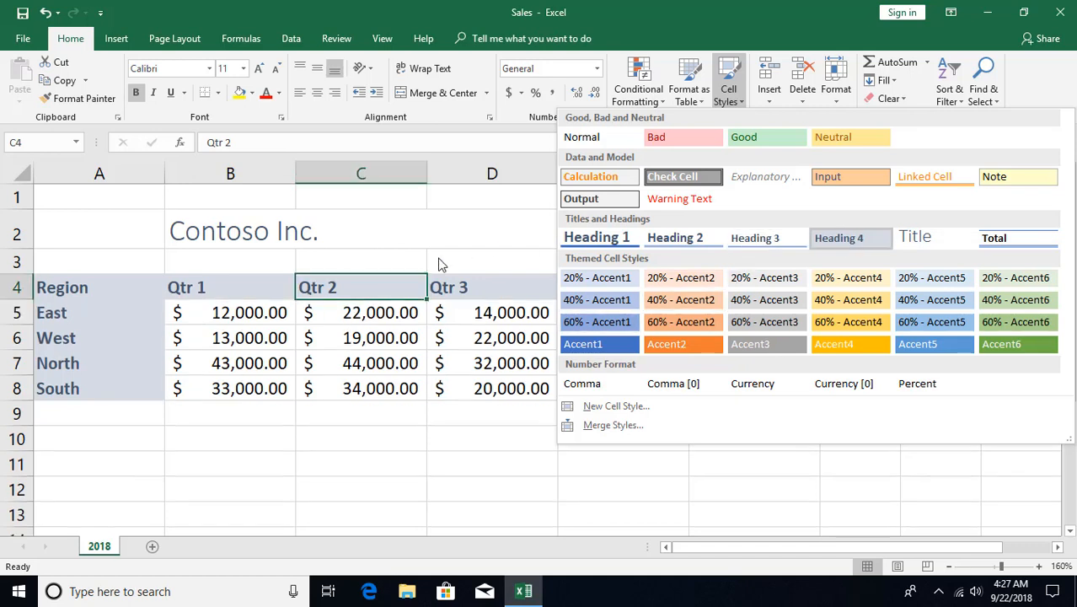
{"action": "left_click", "coordinate": [360, 362]}
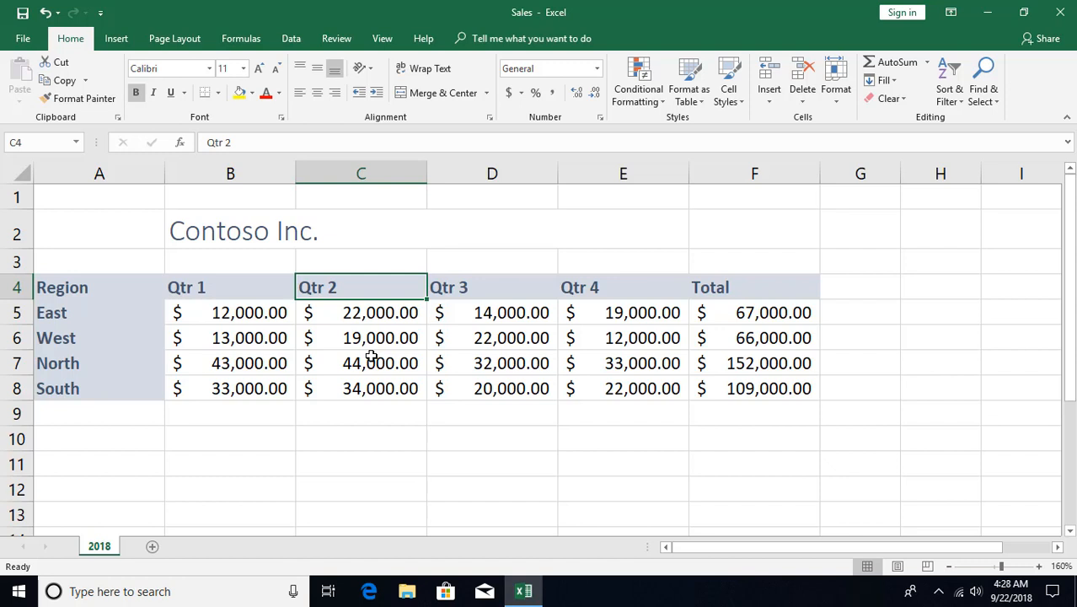
Set the font size of the Contoso Inc. title in B2 to 22
{"action": "left_click", "coordinate": [391, 243]}
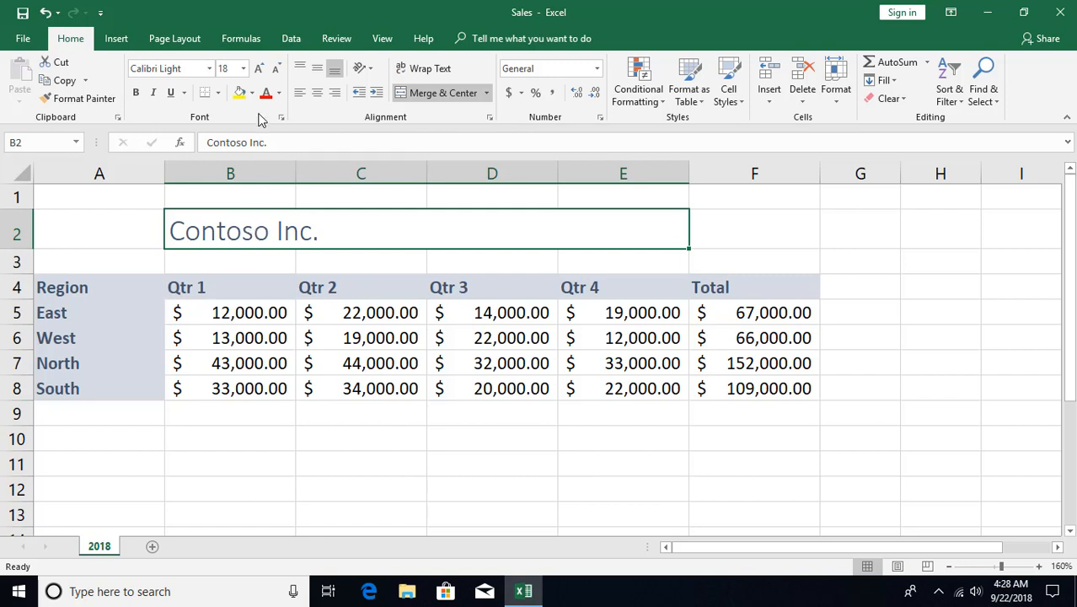
{"action": "left_click", "coordinate": [243, 68]}
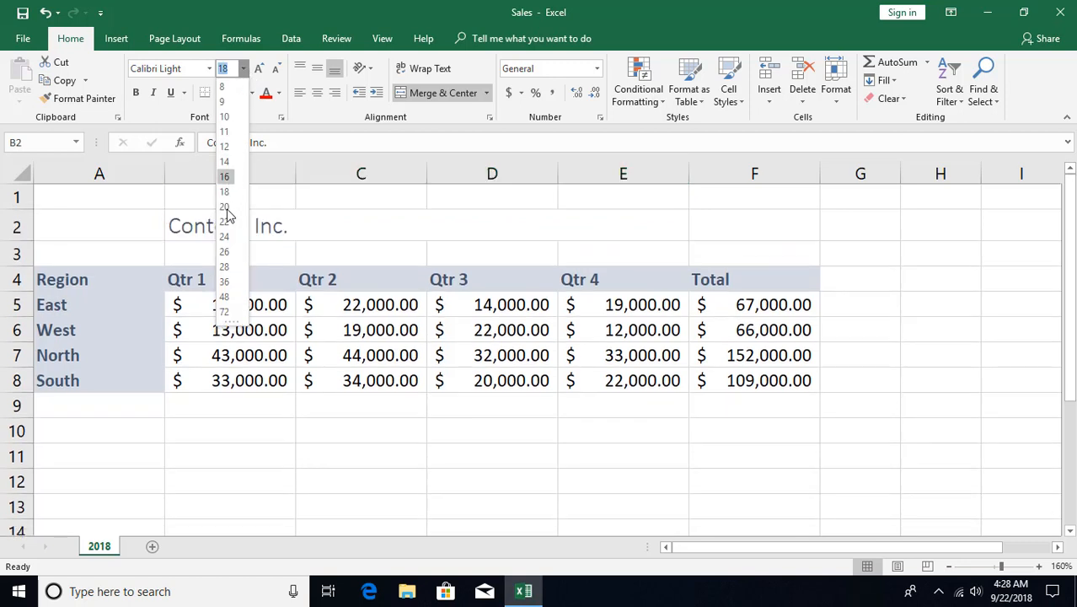
{"action": "left_click", "coordinate": [224, 222]}
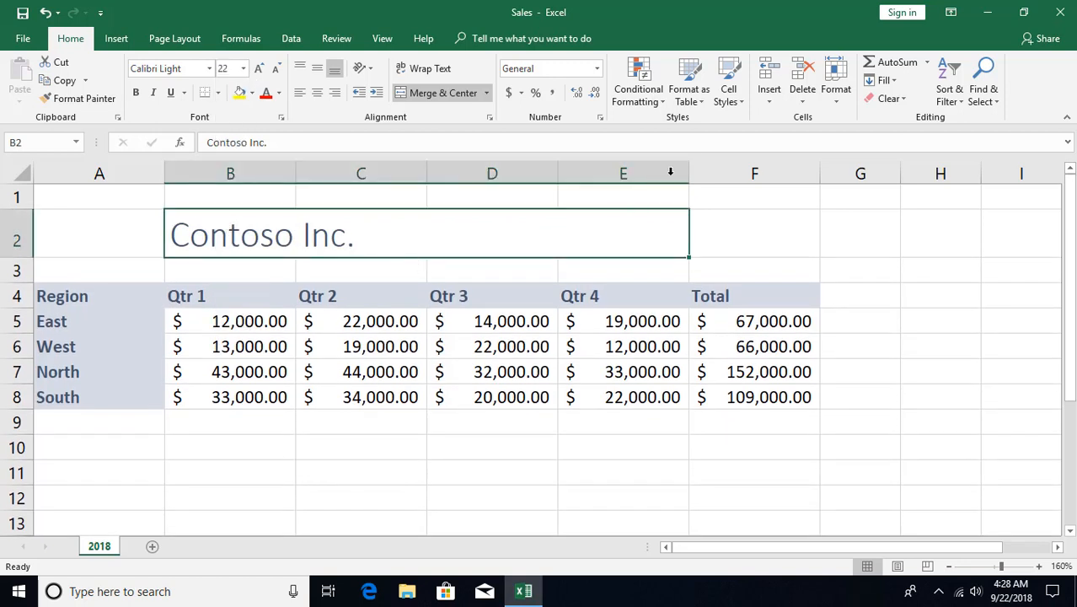
Modify the Title cell style so its font color is blue Accent 5, Darker 25%
{"action": "left_click", "coordinate": [743, 101]}
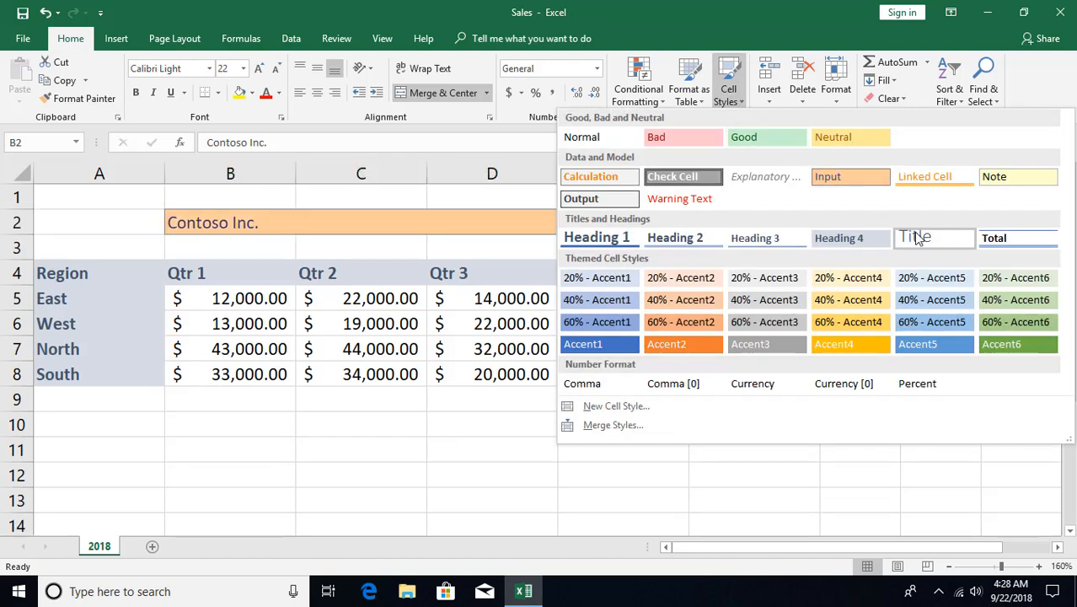
{"action": "right_click", "coordinate": [918, 240]}
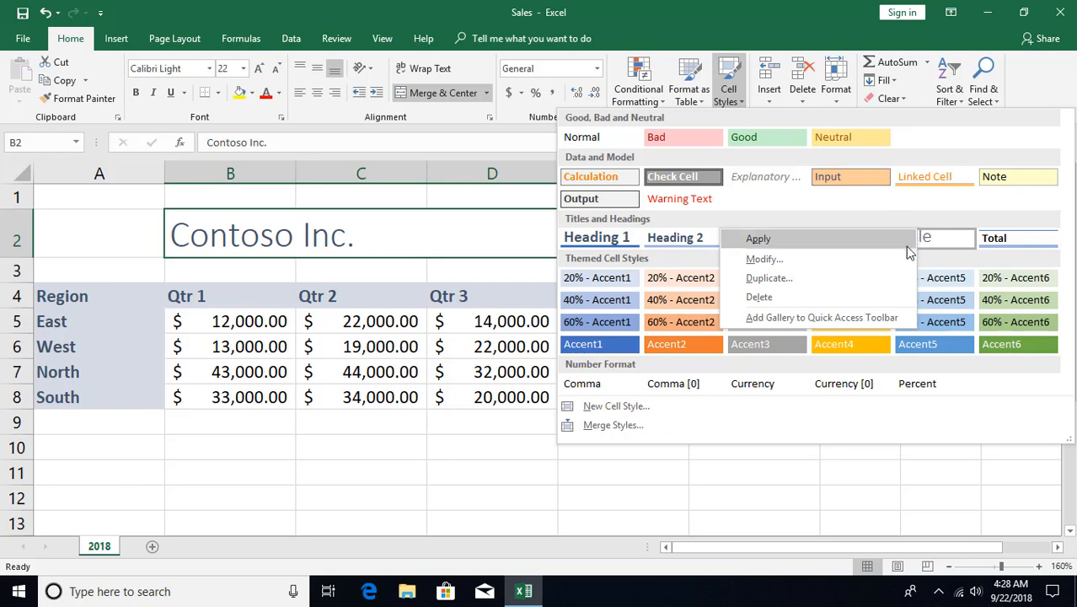
{"action": "left_click", "coordinate": [860, 259]}
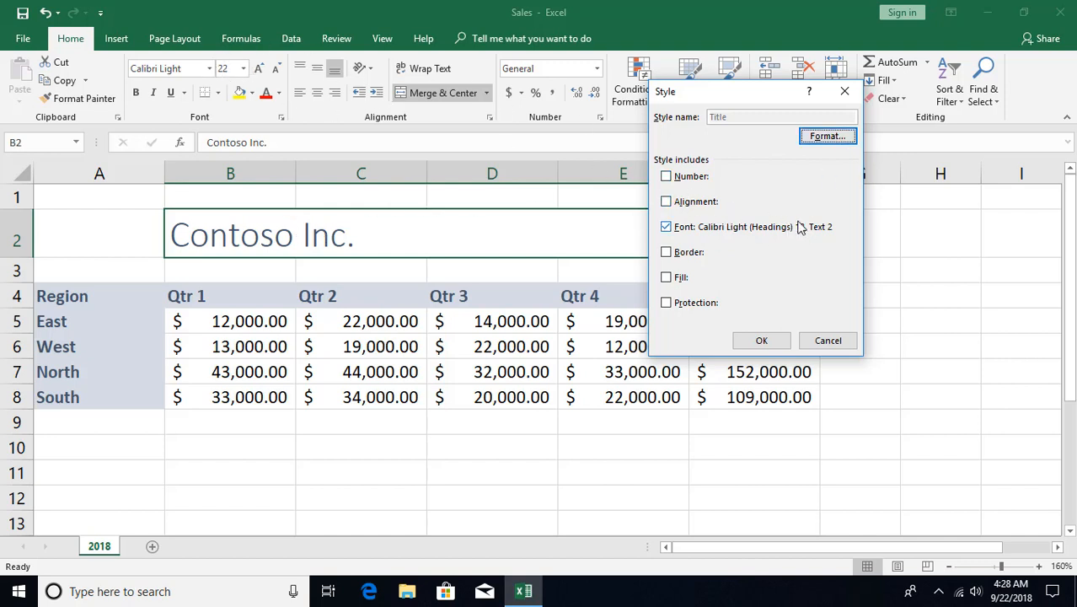
{"action": "left_click", "coordinate": [817, 137]}
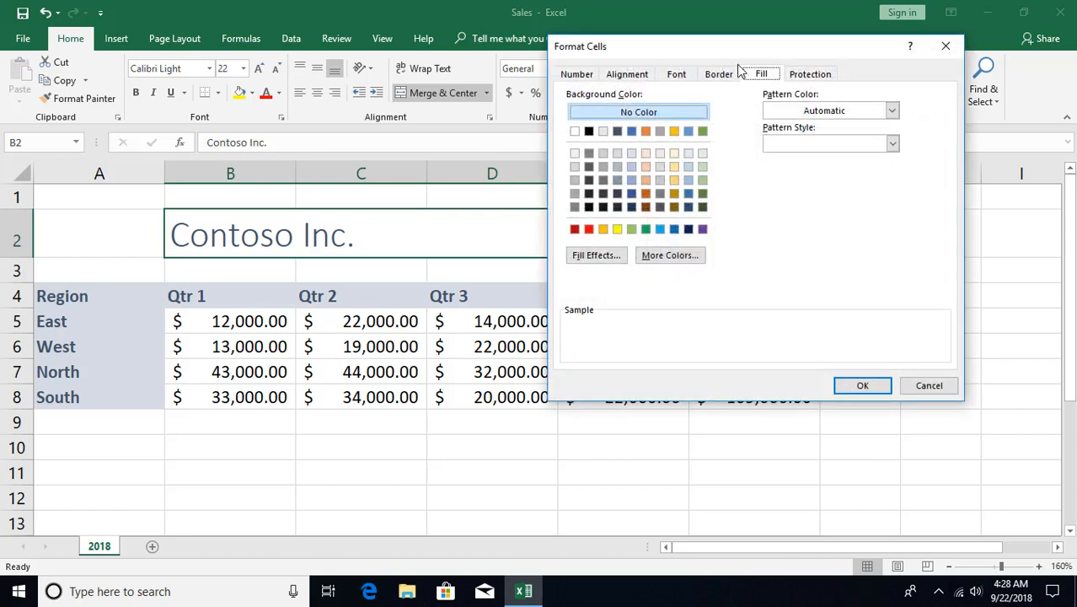
{"action": "left_click_drag", "start_coordinate": [732, 53], "coordinate": [774, 64]}
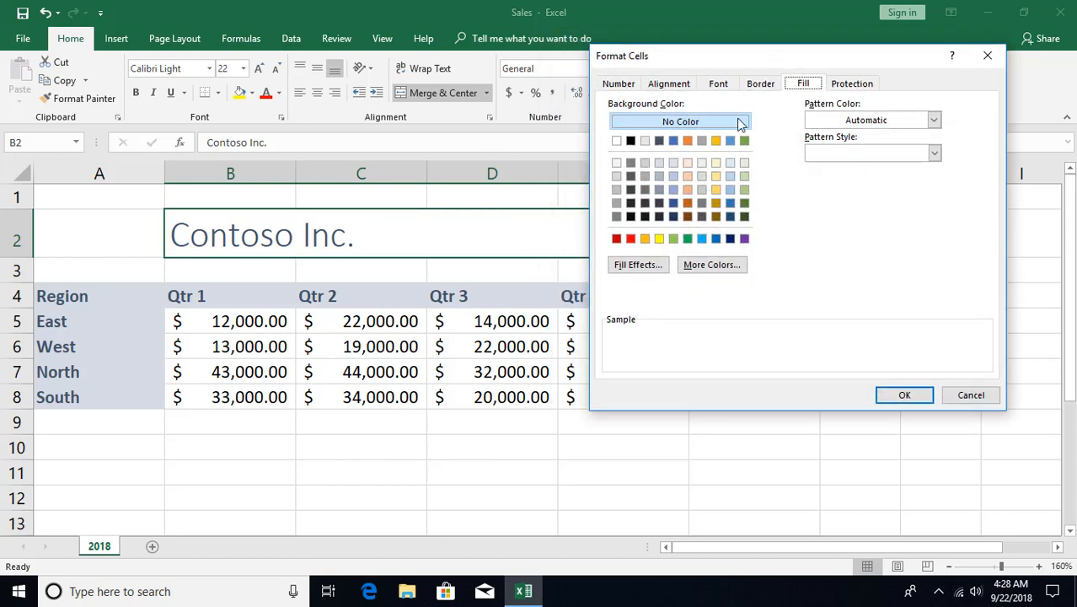
{"action": "left_click", "coordinate": [717, 83]}
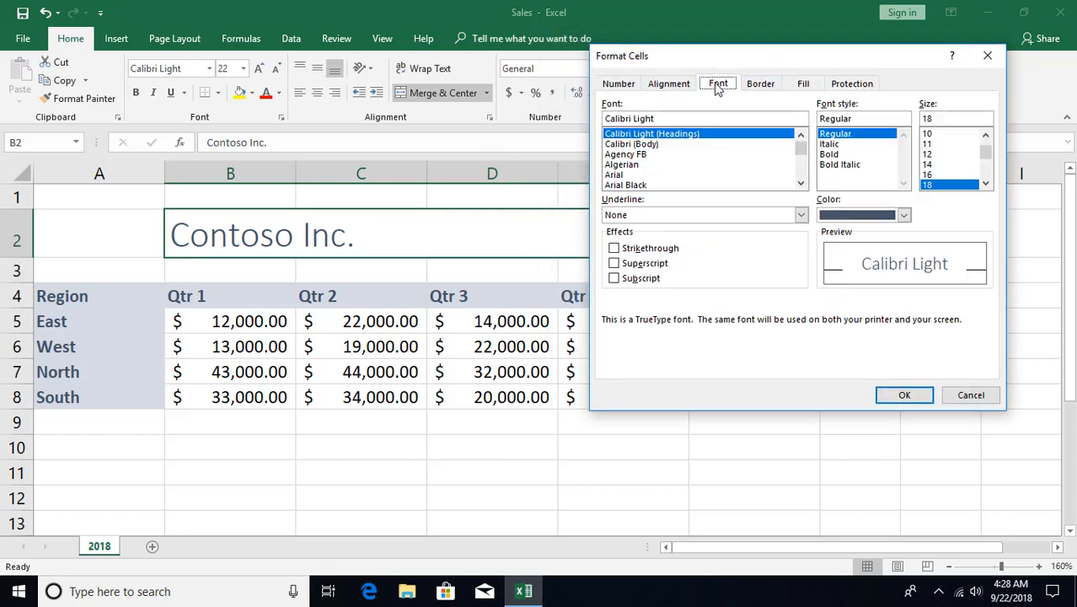
{"action": "left_click", "coordinate": [902, 215]}
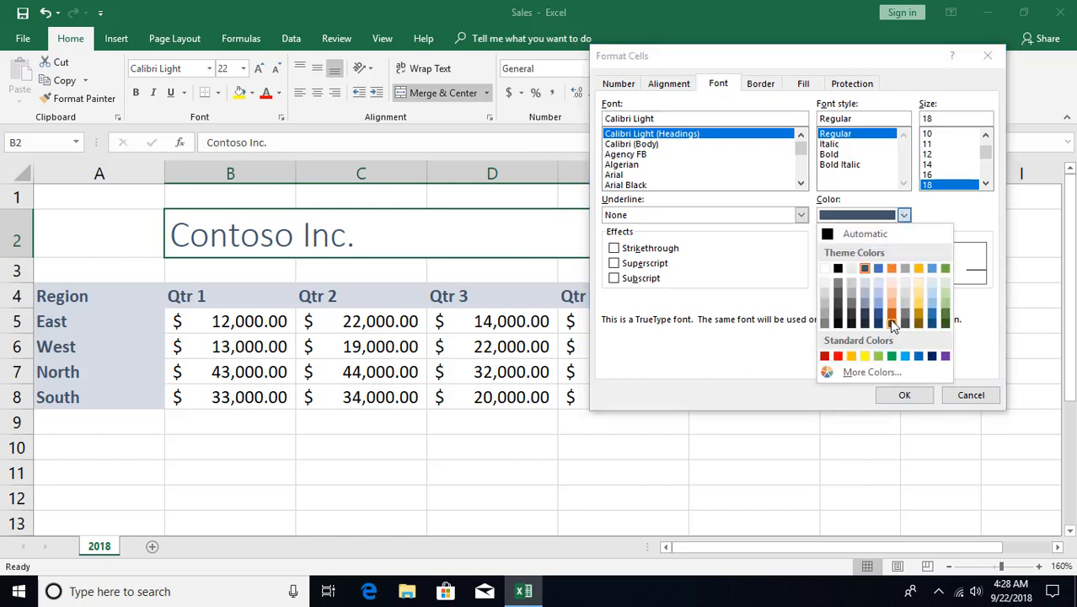
{"action": "left_click", "coordinate": [931, 318]}
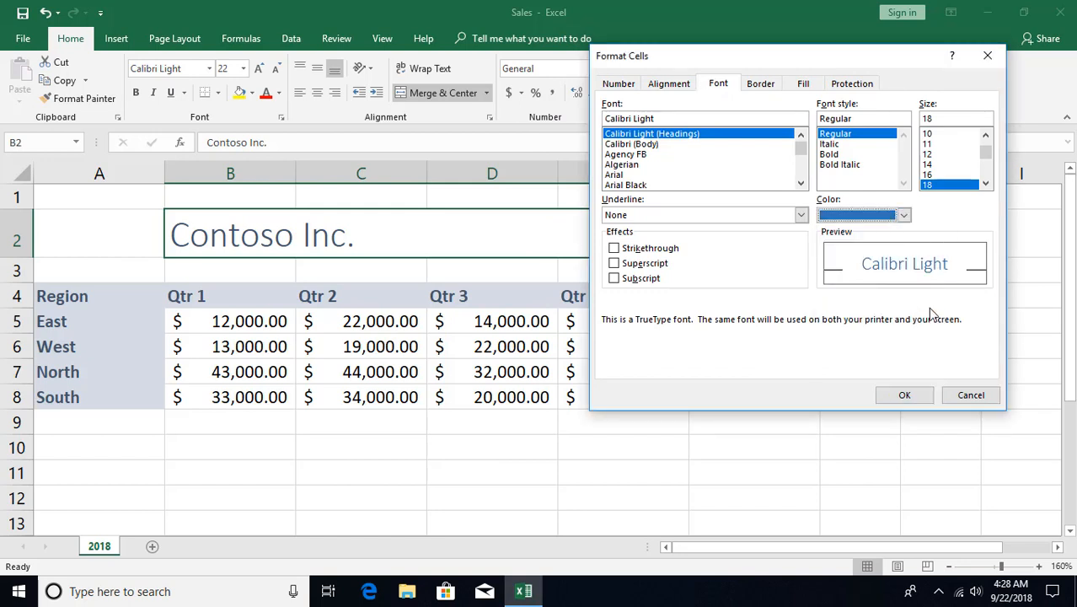
{"action": "left_click", "coordinate": [904, 395]}
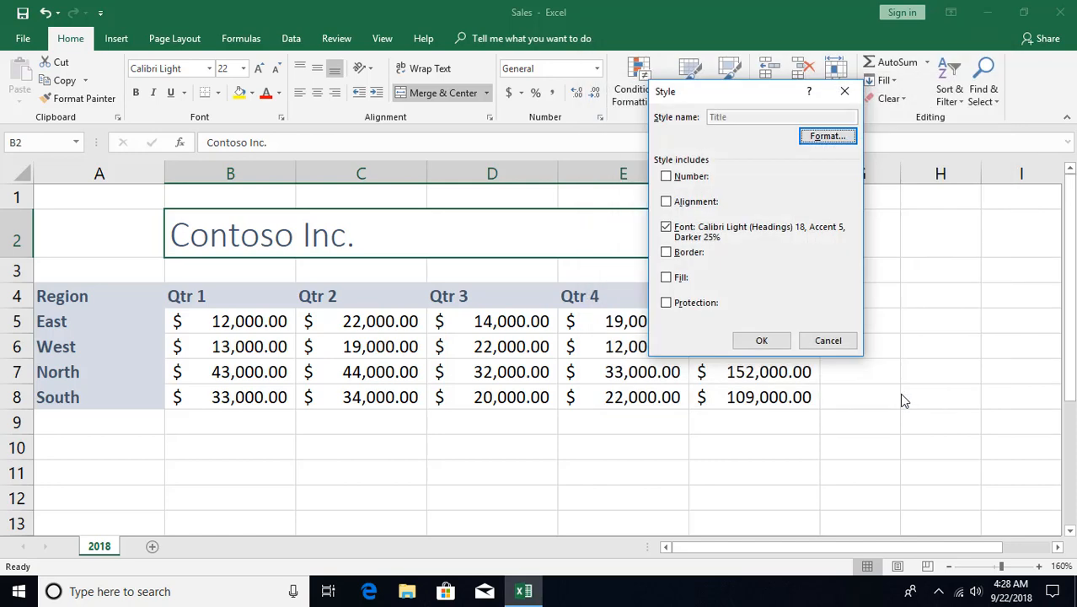
{"action": "left_click", "coordinate": [763, 339]}
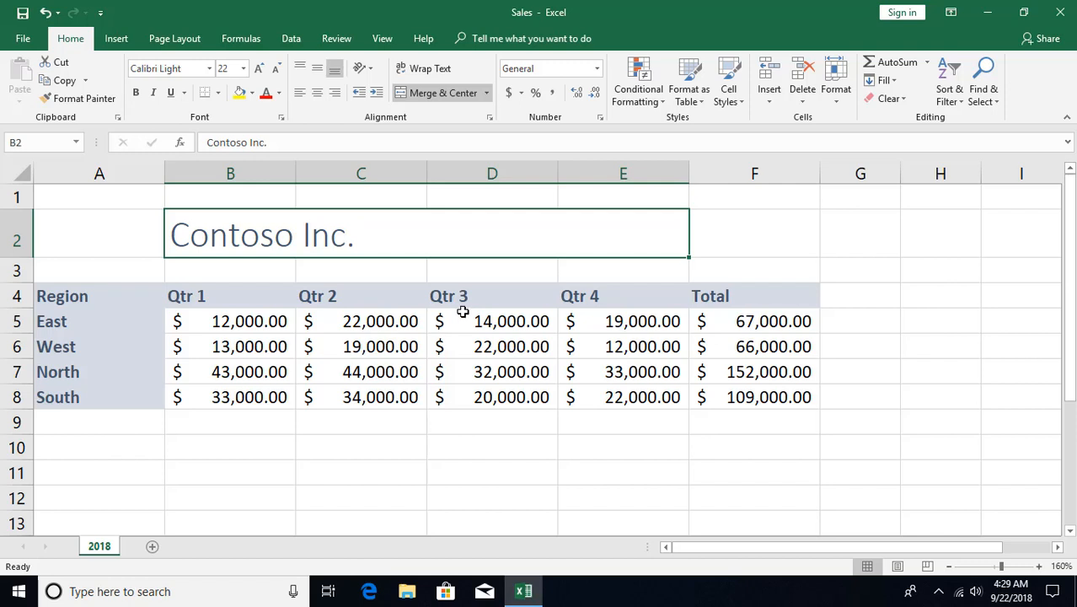
Start a new cell style named My Style that includes only the fill, excluding number, alignment, font, border and protection
{"action": "left_click", "coordinate": [726, 93]}
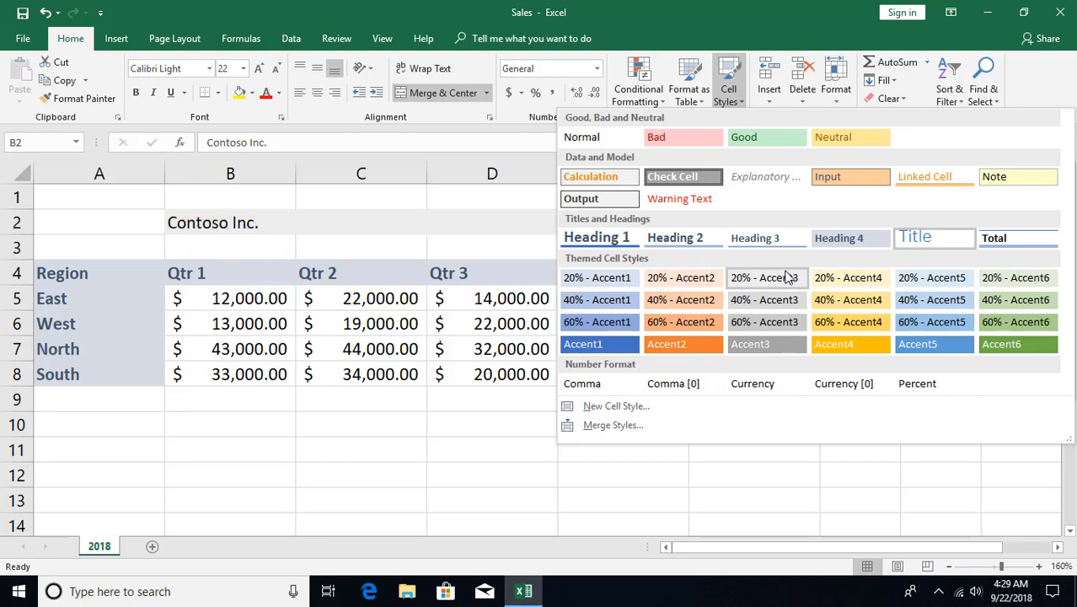
{"action": "right_click", "coordinate": [763, 141]}
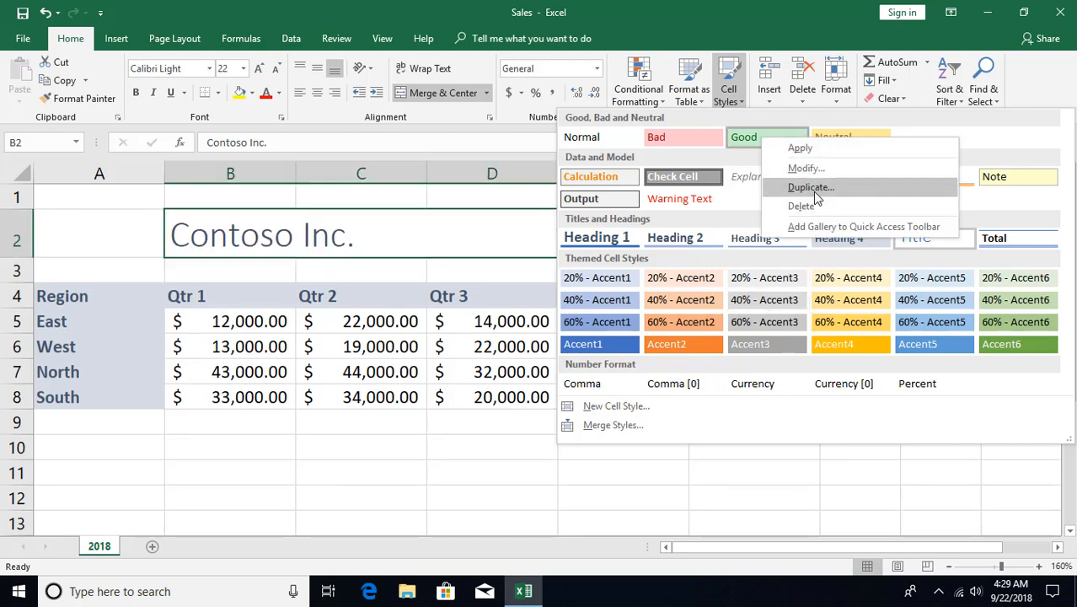
{"action": "left_click", "coordinate": [616, 406]}
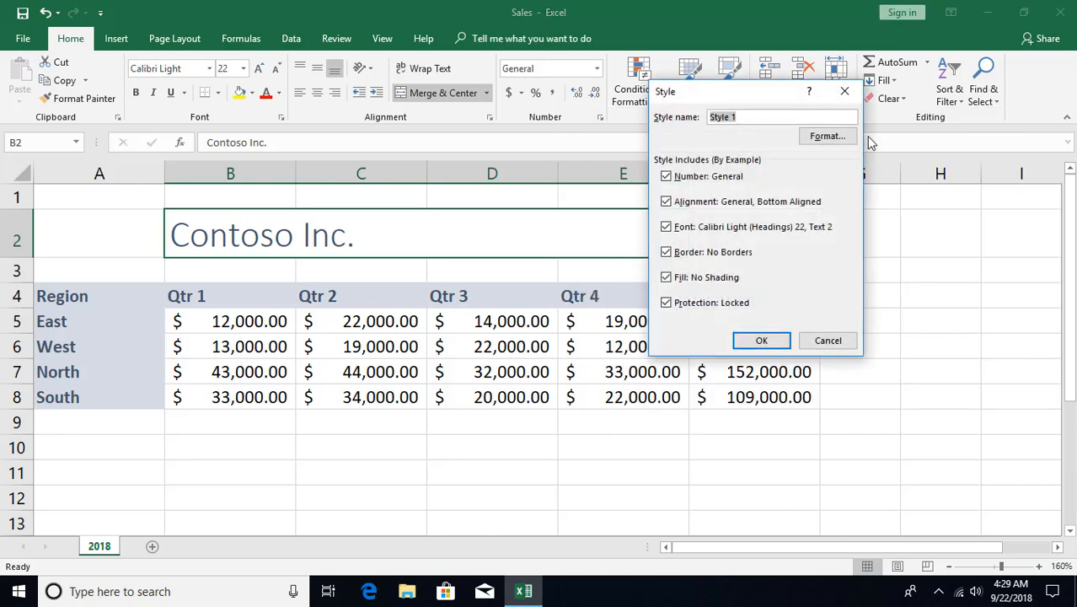
{"action": "type", "text": "My Style"}
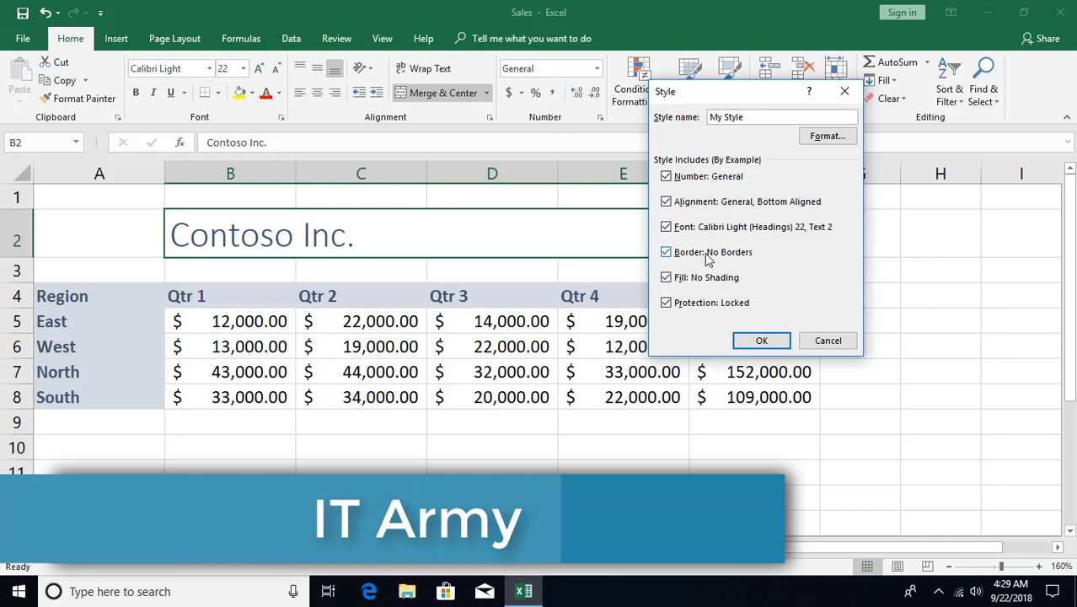
{"action": "left_click", "coordinate": [665, 177]}
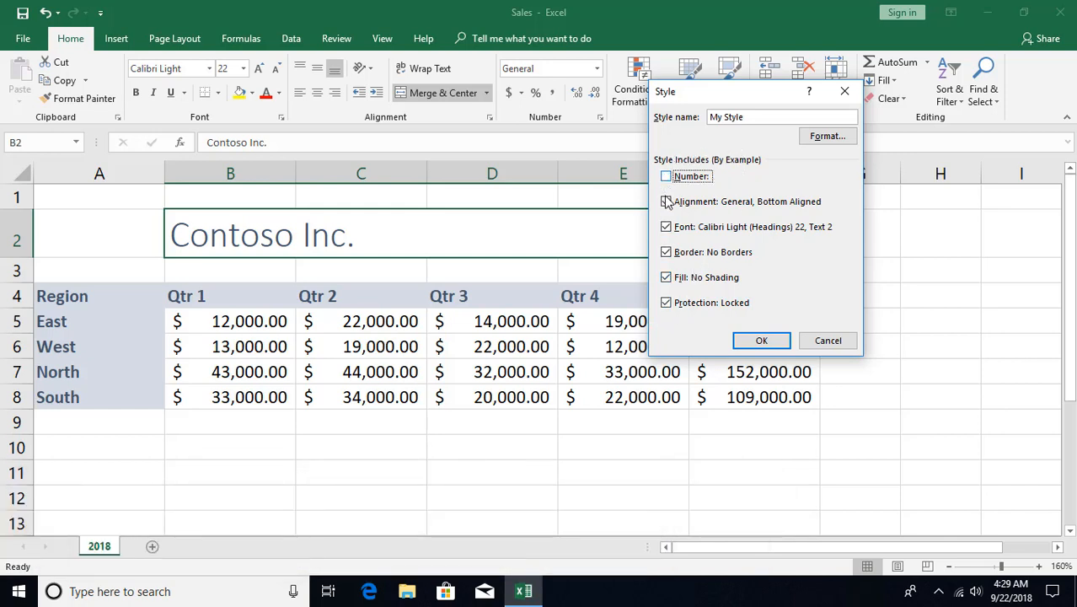
{"action": "left_click", "coordinate": [665, 201]}
{"action": "left_click", "coordinate": [666, 226]}
{"action": "left_click", "coordinate": [666, 252]}
{"action": "left_click", "coordinate": [665, 303]}
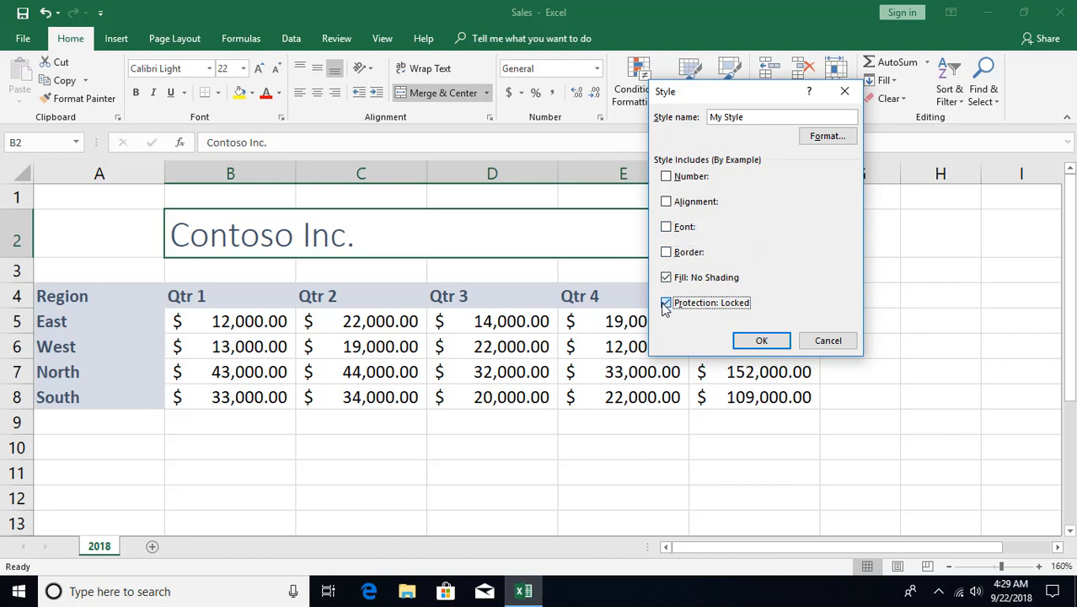
Give My Style a standard red background fill and save the new style
{"action": "left_click", "coordinate": [826, 136]}
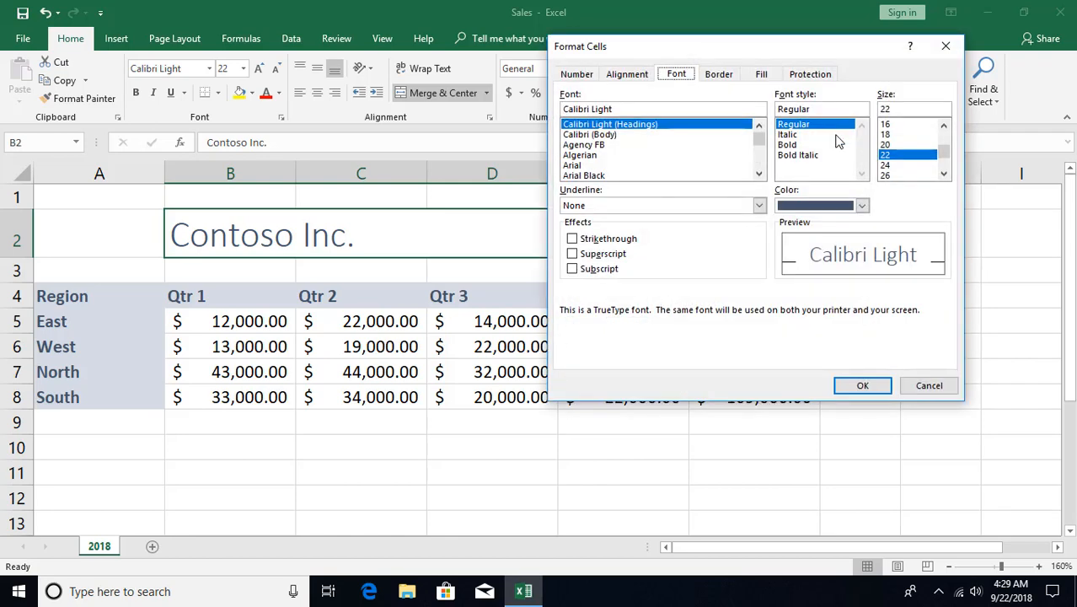
{"action": "left_click", "coordinate": [765, 77]}
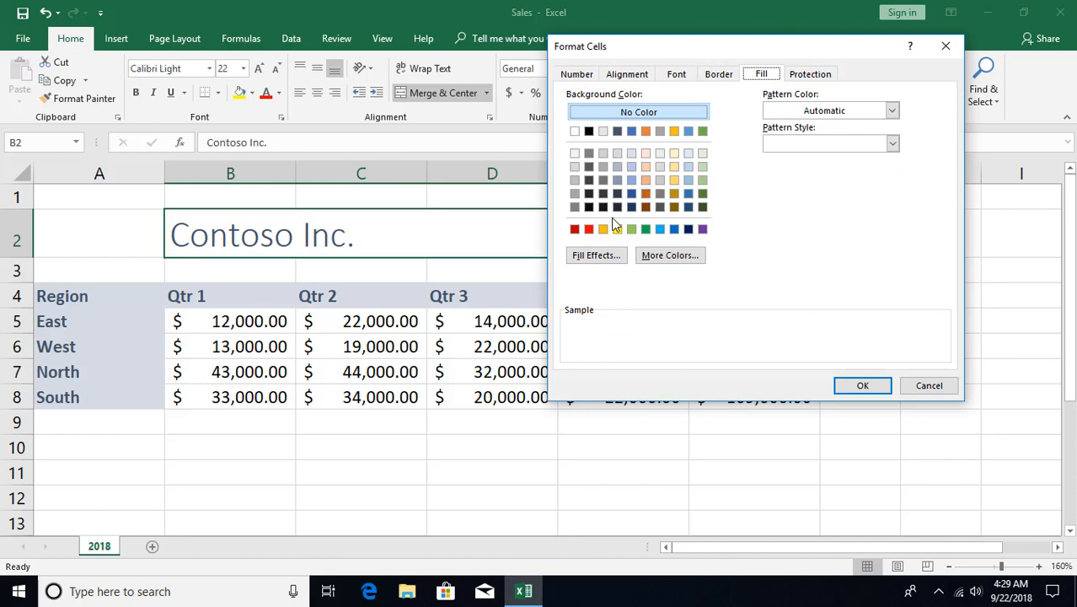
{"action": "left_click", "coordinate": [588, 228]}
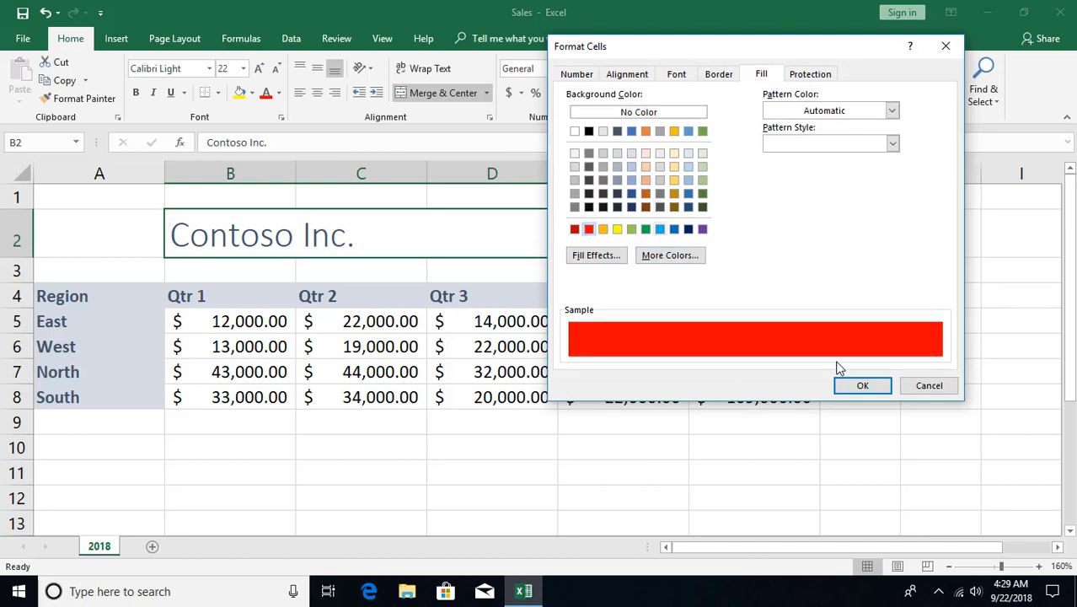
{"action": "left_click", "coordinate": [861, 385]}
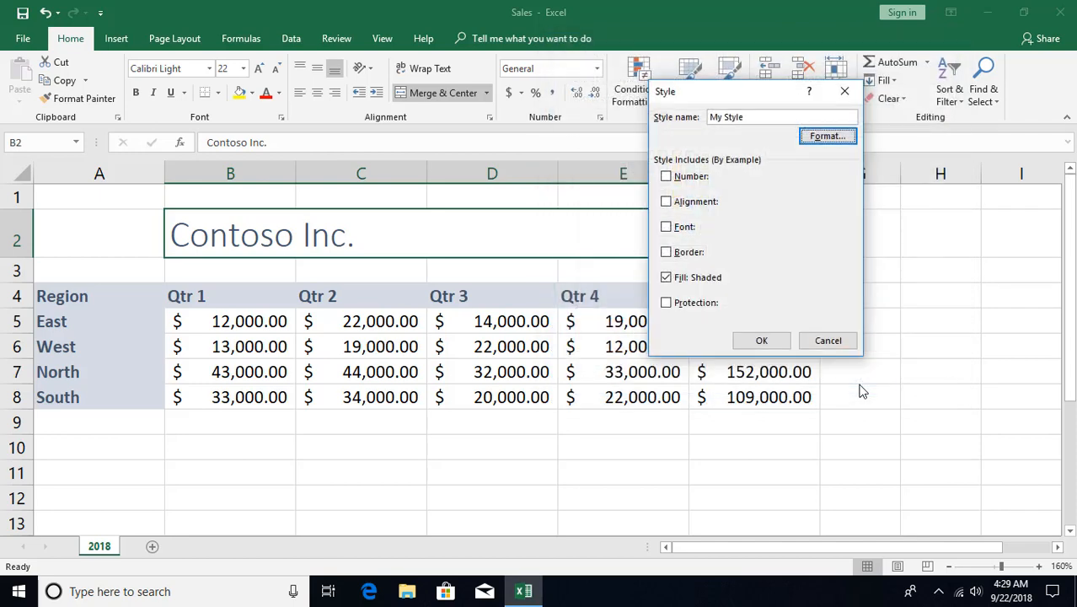
{"action": "left_click", "coordinate": [762, 340]}
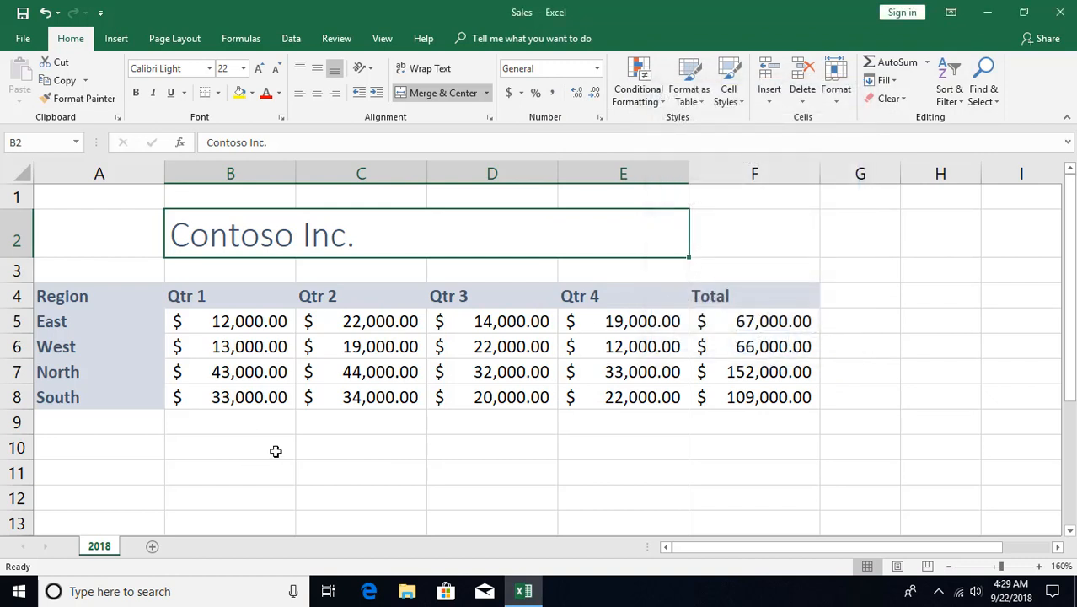
Apply the custom My Style cell style to B10 and enter the text My Style there
{"action": "left_click", "coordinate": [197, 448]}
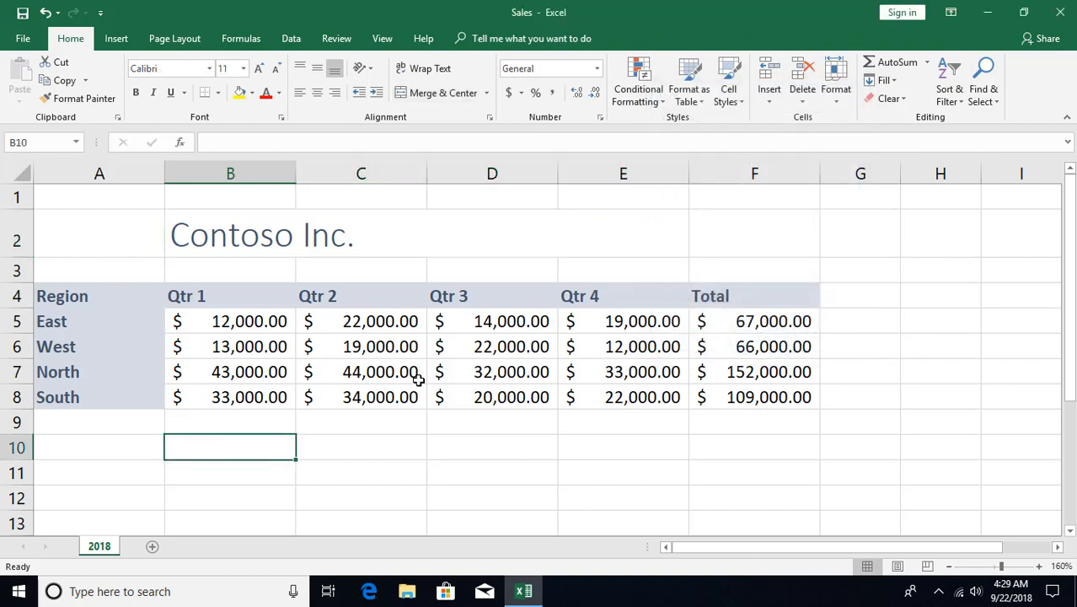
{"action": "left_click", "coordinate": [729, 99]}
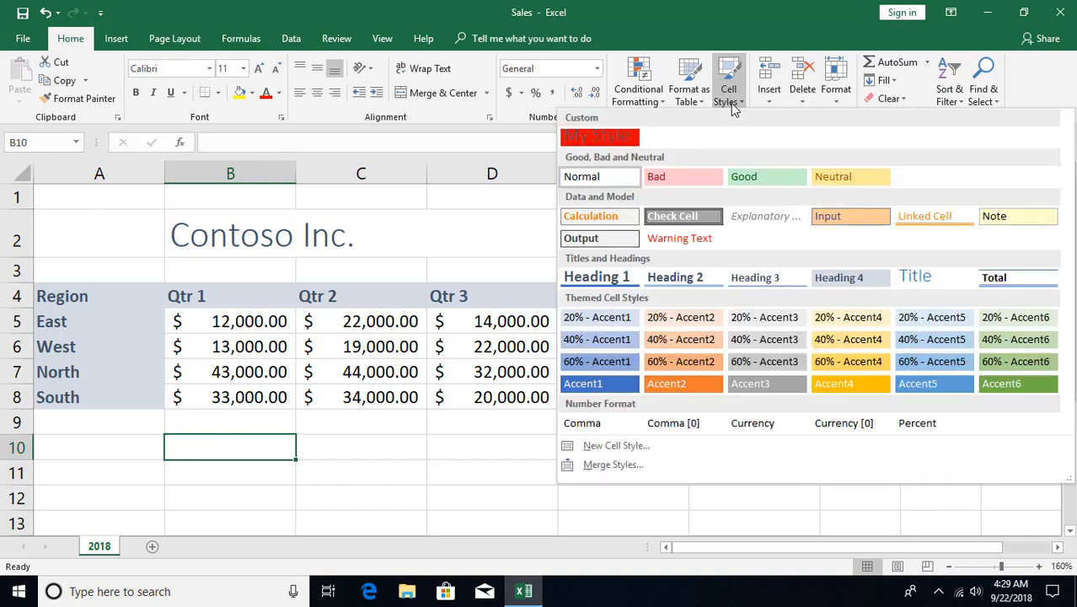
{"action": "left_click", "coordinate": [601, 137]}
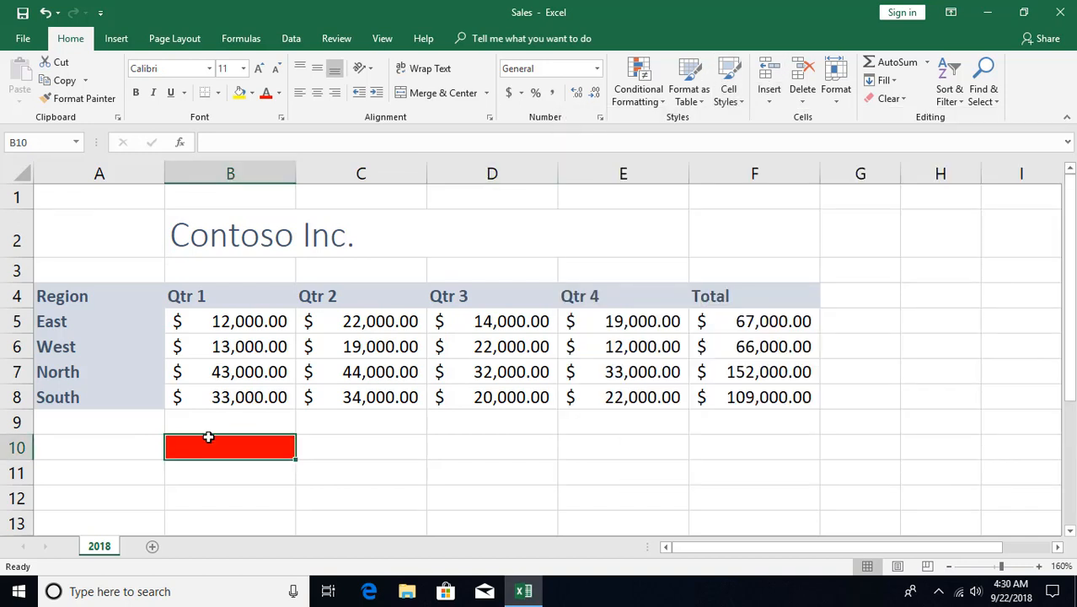
{"action": "type", "text": "My Style"}
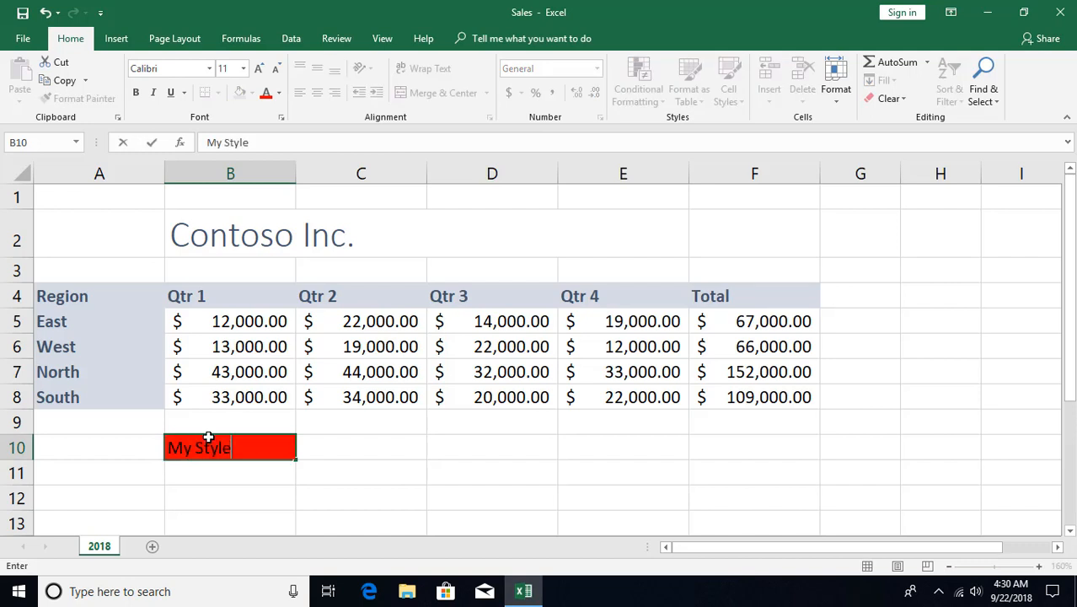
{"action": "key", "text": "Return"}
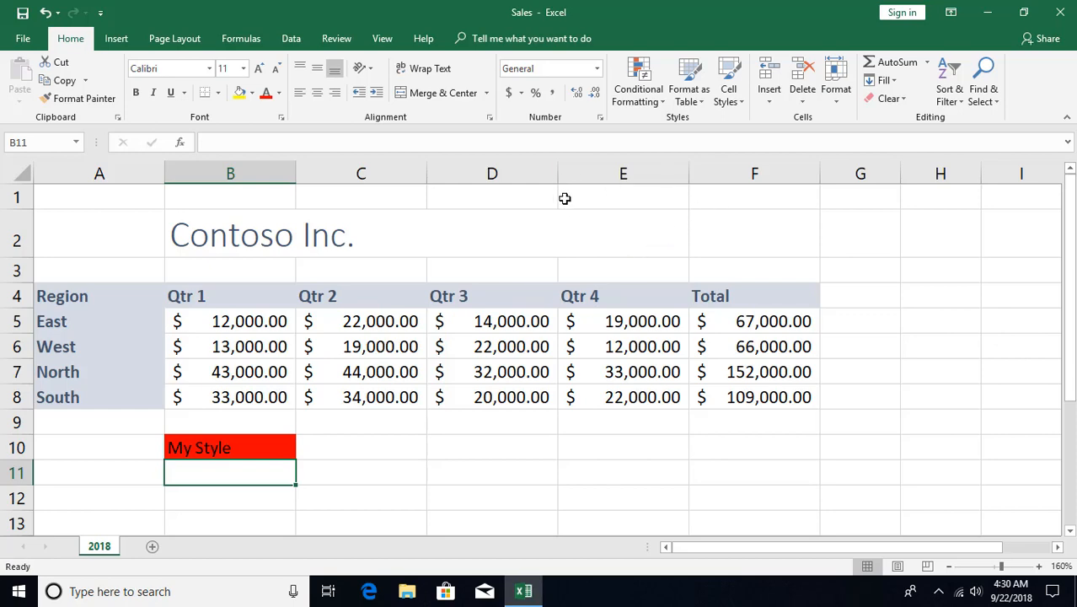
Create a new blank workbook
{"action": "left_click", "coordinate": [23, 39]}
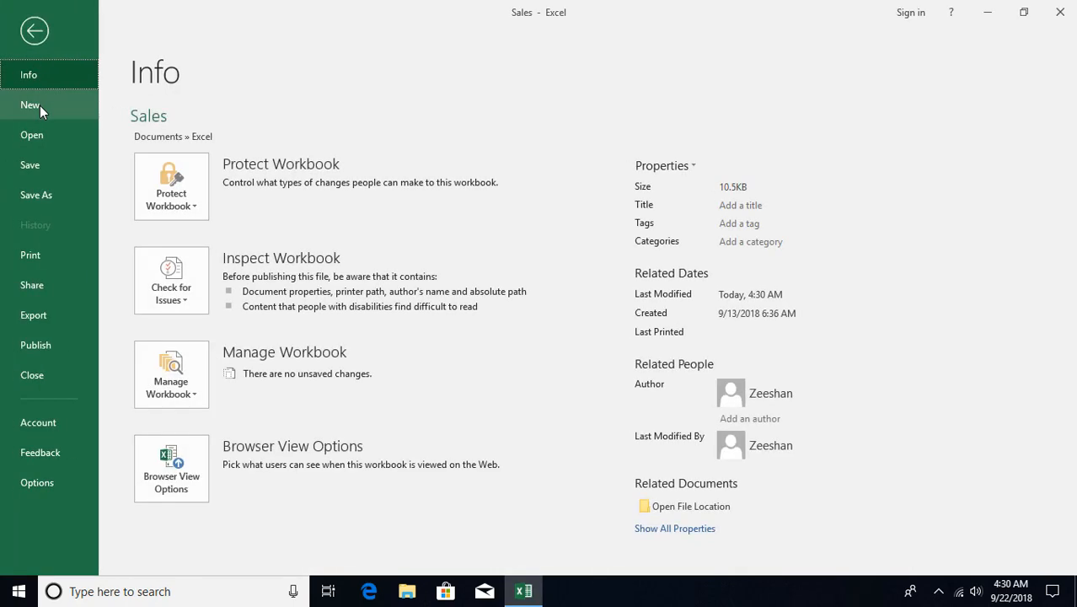
{"action": "left_click", "coordinate": [39, 105]}
{"action": "left_click", "coordinate": [234, 240]}
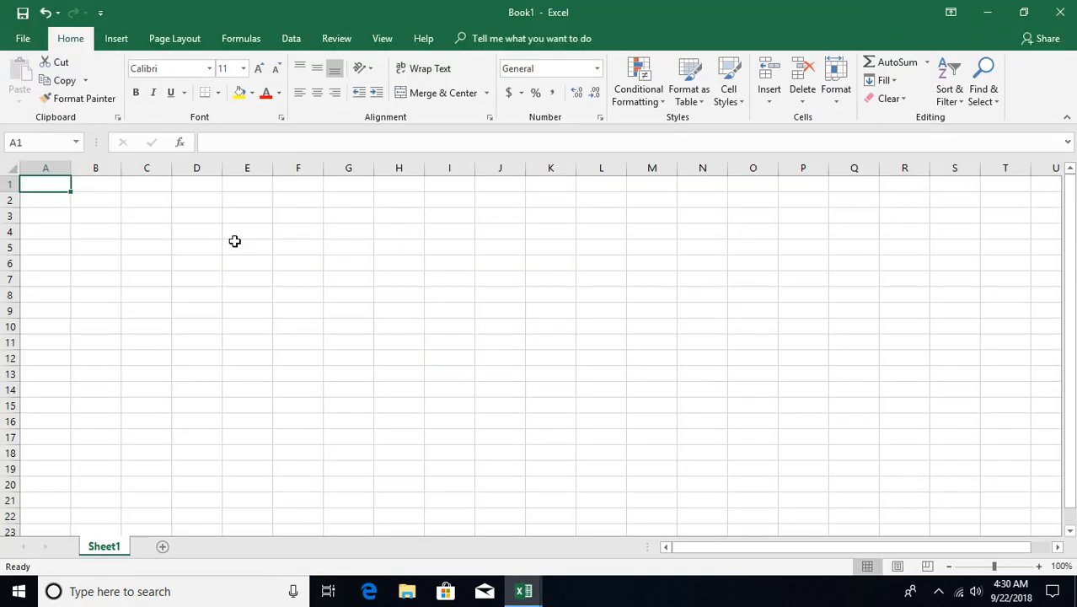
Merge the cell styles from Sales.xlsx into the new workbook, including styles with the same names, and check the available cell styles
{"action": "left_click", "coordinate": [726, 100]}
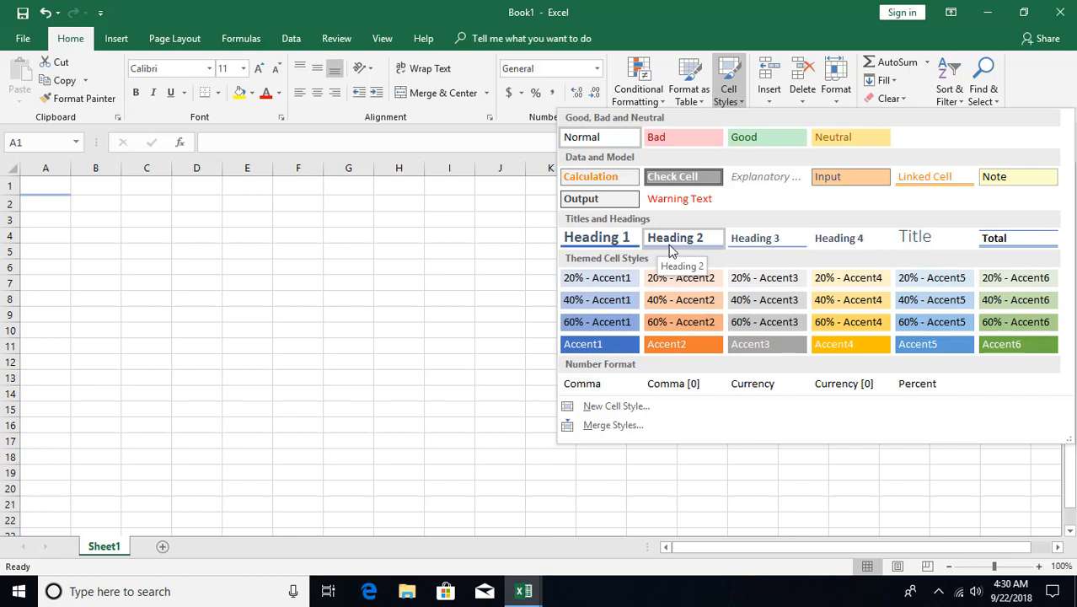
{"action": "left_click", "coordinate": [611, 425]}
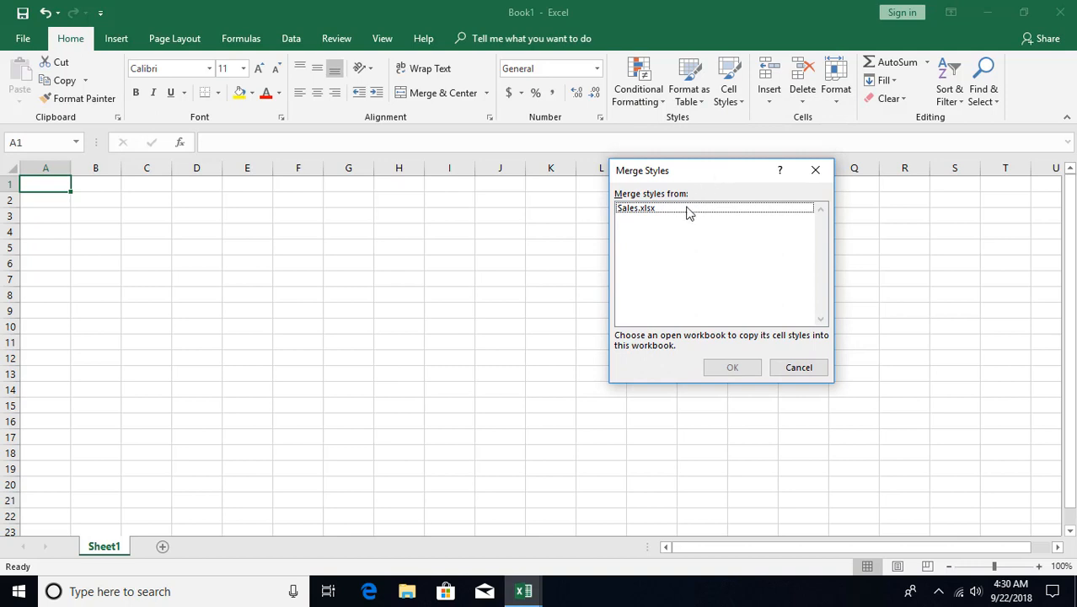
{"action": "left_click", "coordinate": [529, 590]}
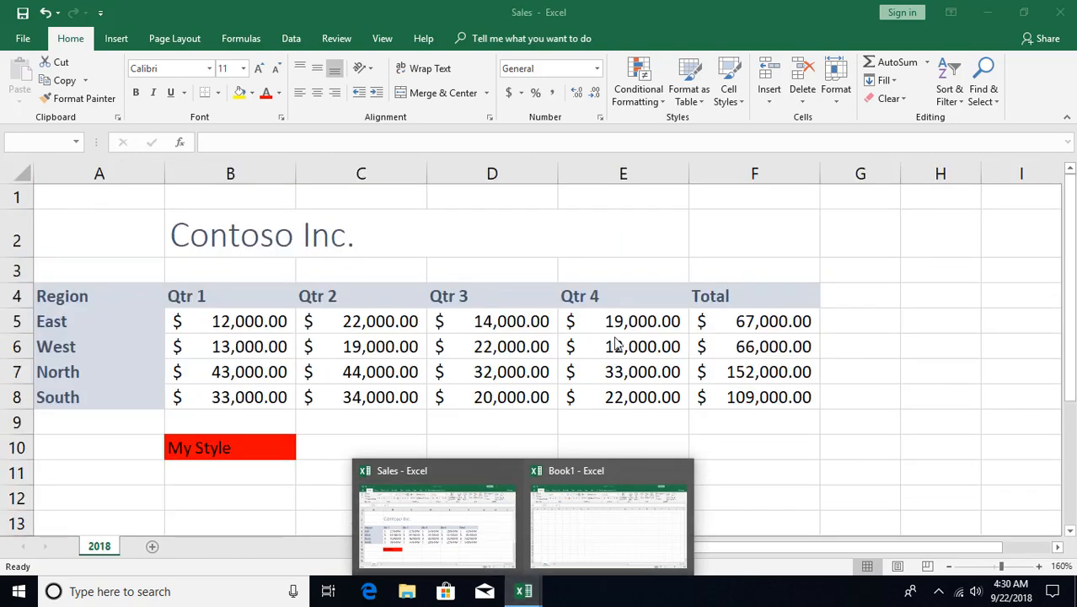
{"action": "left_click", "coordinate": [641, 211]}
{"action": "left_click", "coordinate": [640, 209]}
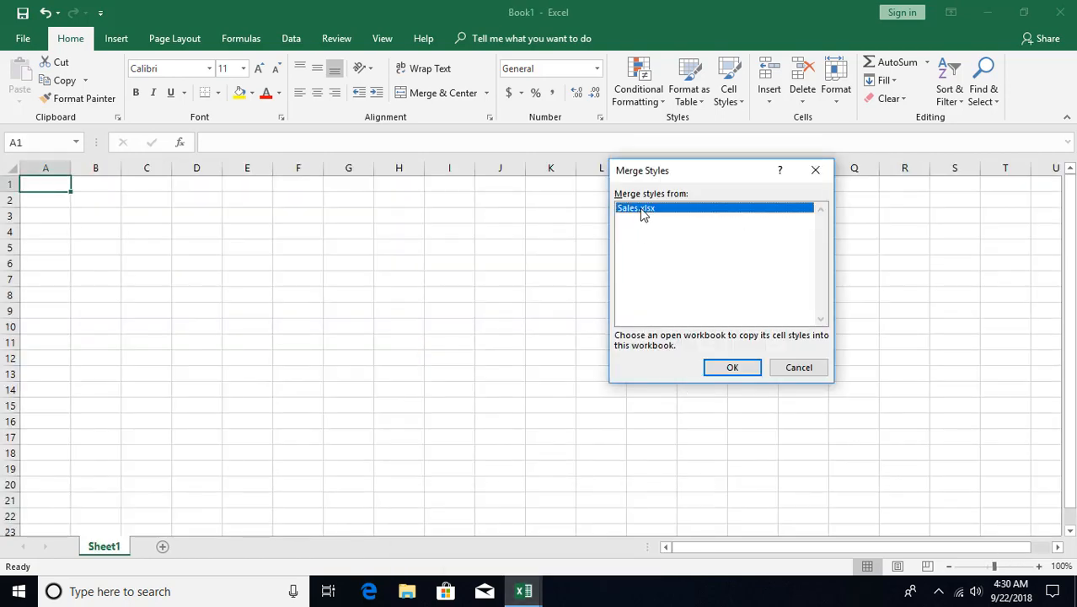
{"action": "left_click", "coordinate": [733, 369]}
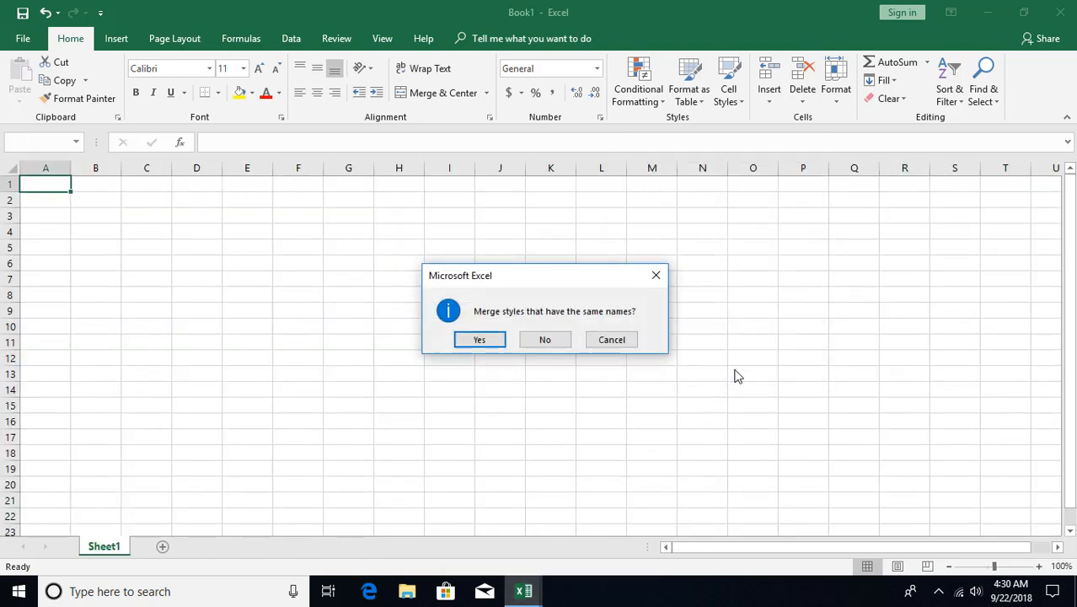
{"action": "left_click", "coordinate": [480, 340]}
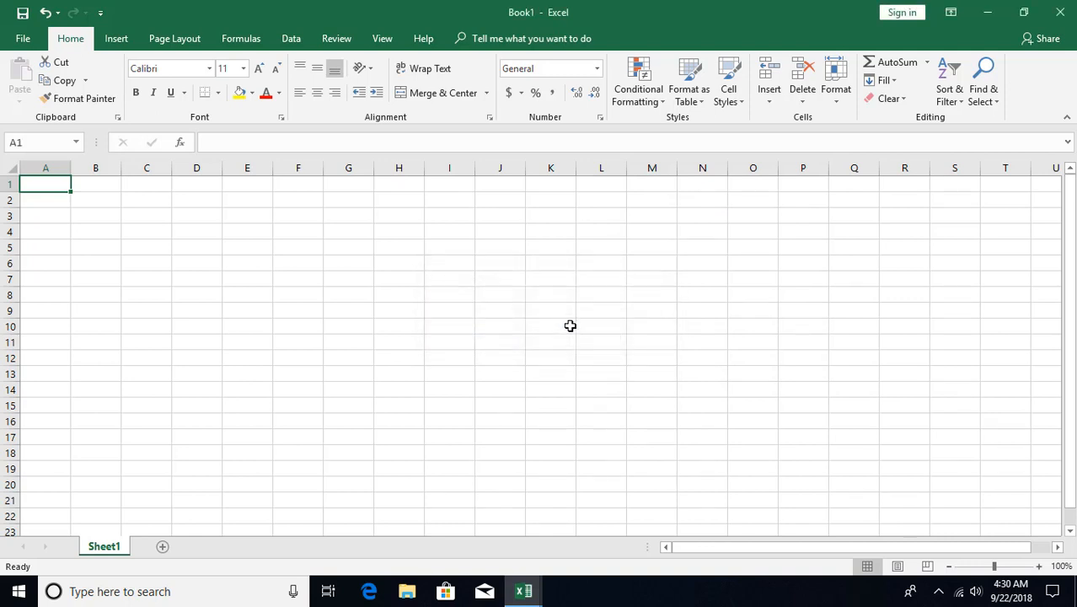
{"action": "left_click", "coordinate": [726, 98]}
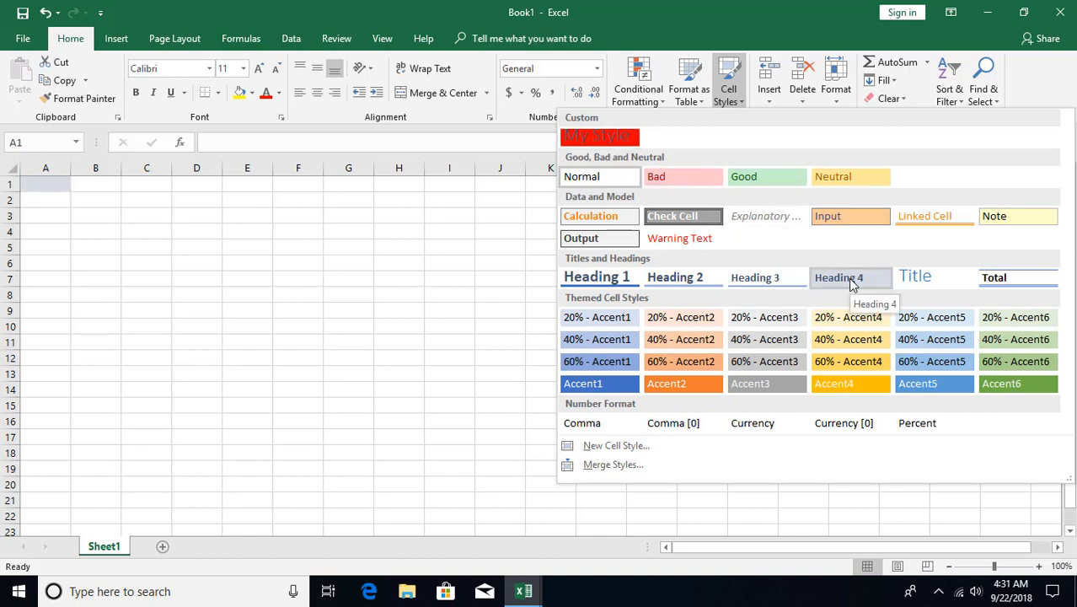
{"action": "left_click", "coordinate": [425, 275]}
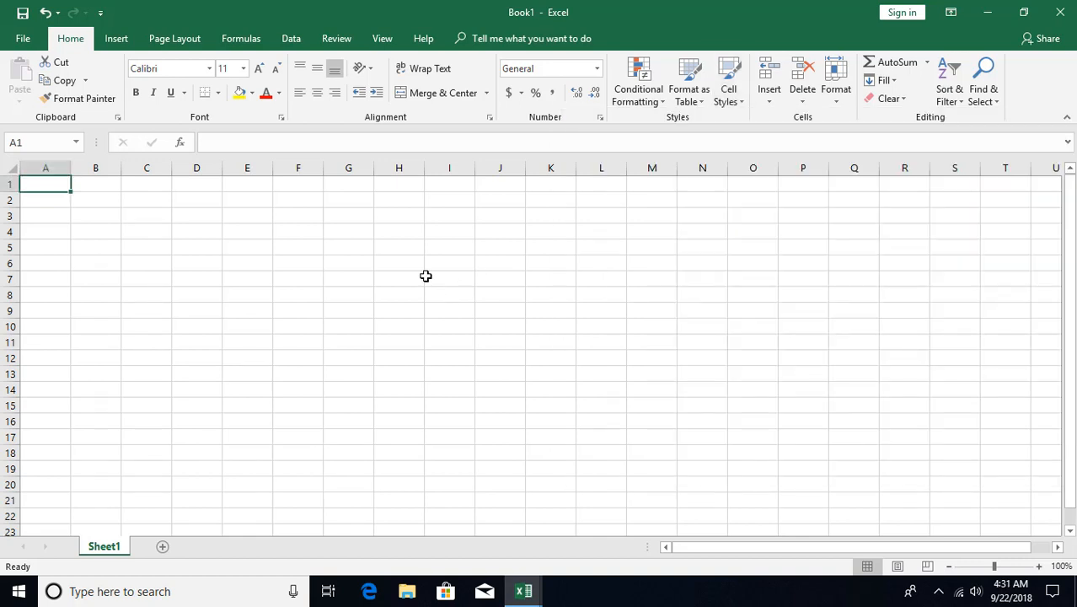